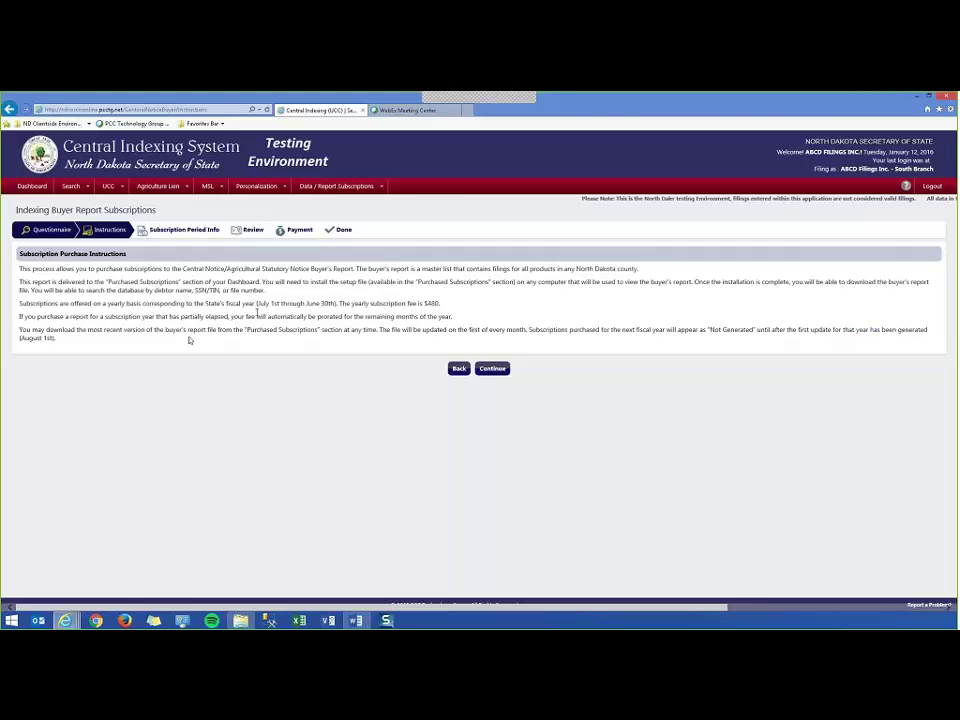
Continue past the purchase instructions and check which months a monthly subscription offers, keeping the subscription type set to Yearly.
click(495, 372)
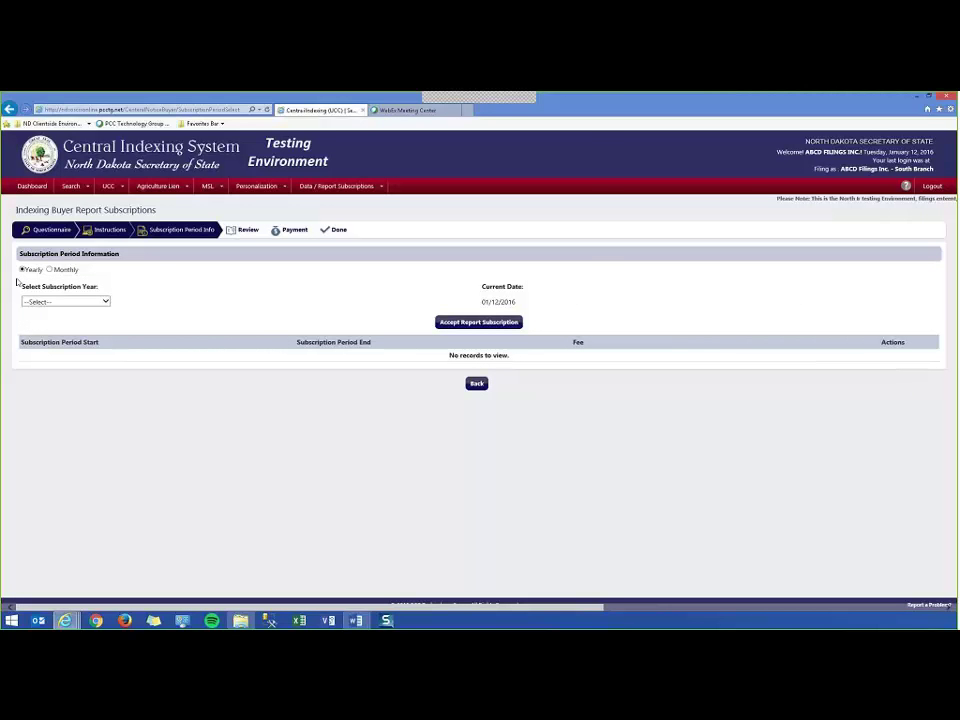
click(50, 269)
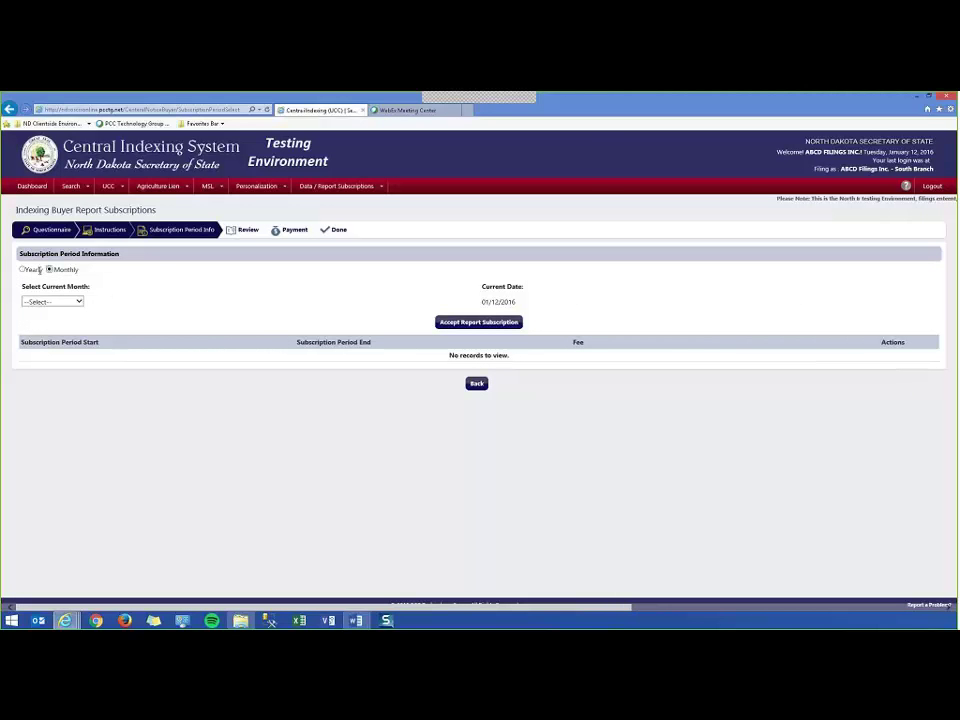
click(77, 301)
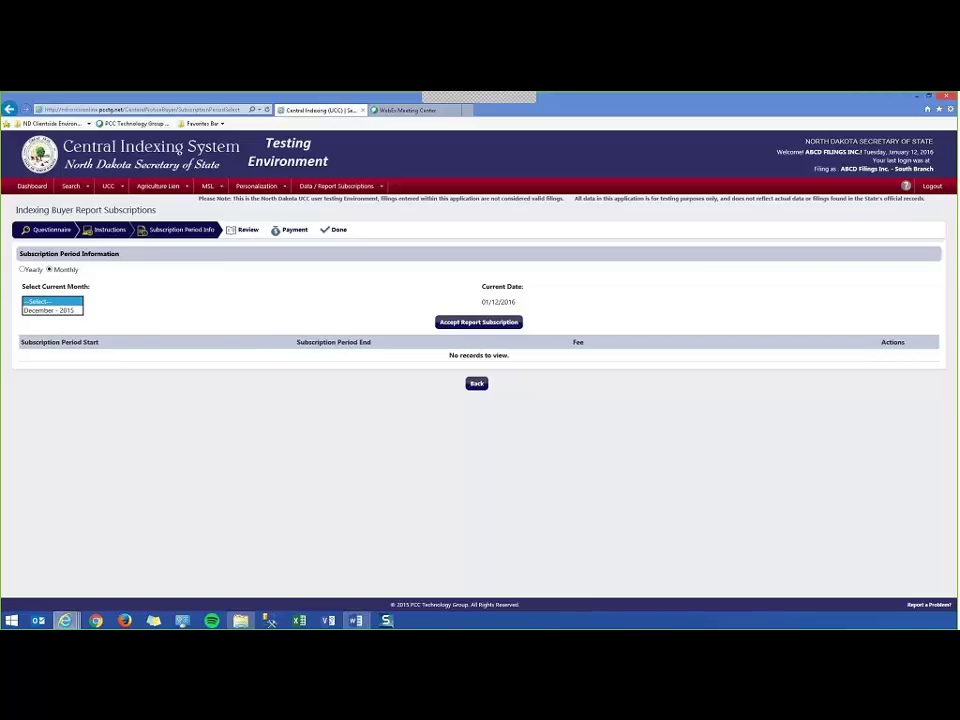
click(22, 270)
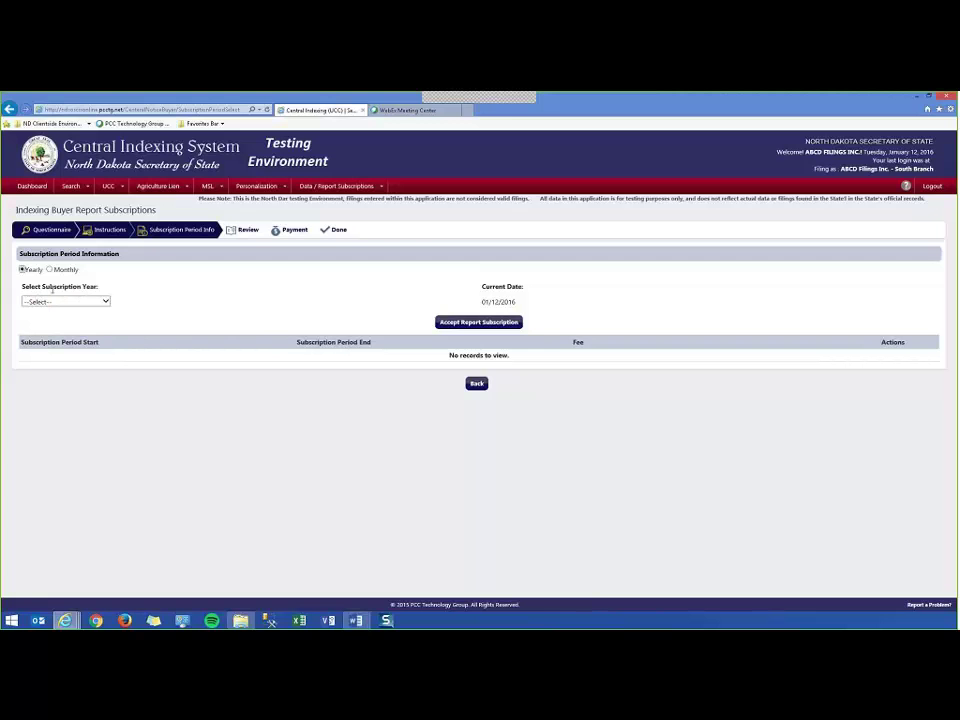
Examine the subscription years available for a yearly buyer's report subscription.
click(106, 302)
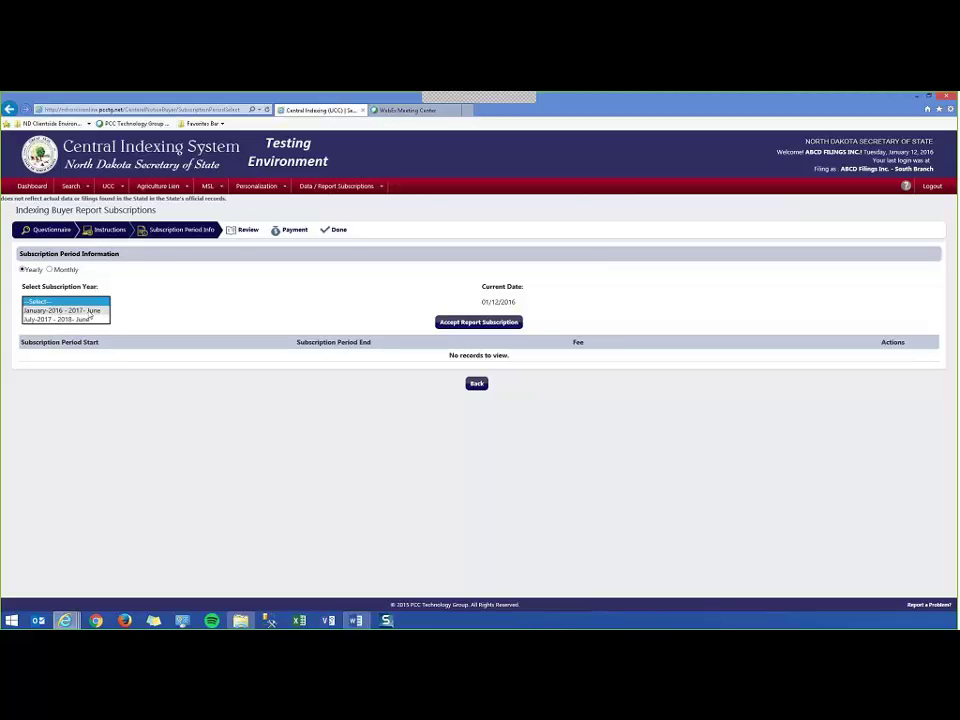
click(300, 332)
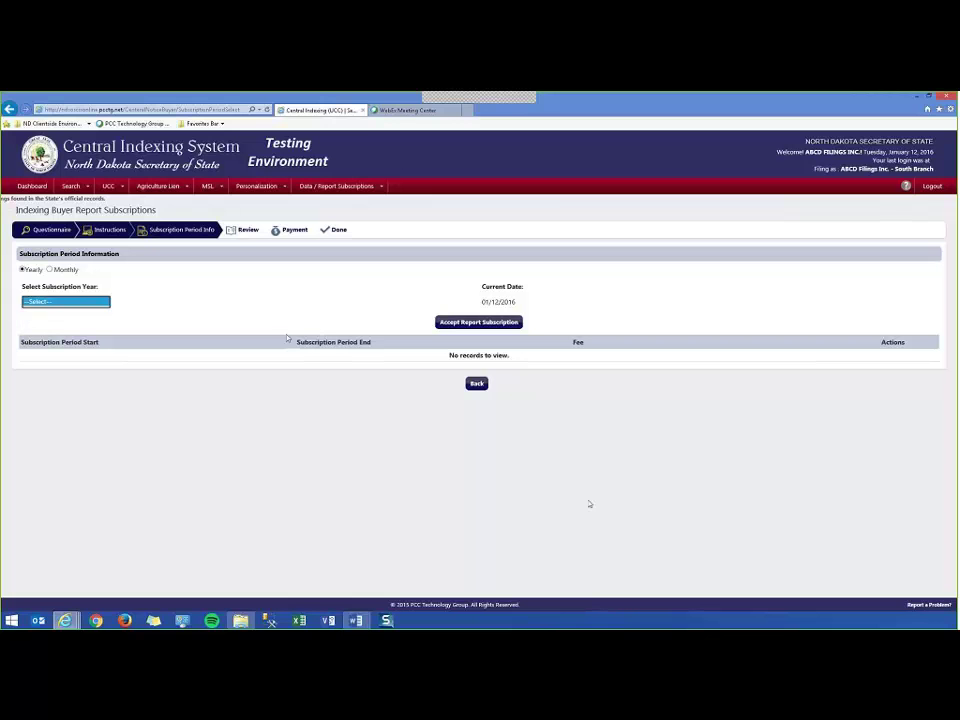
click(590, 504)
click(62, 301)
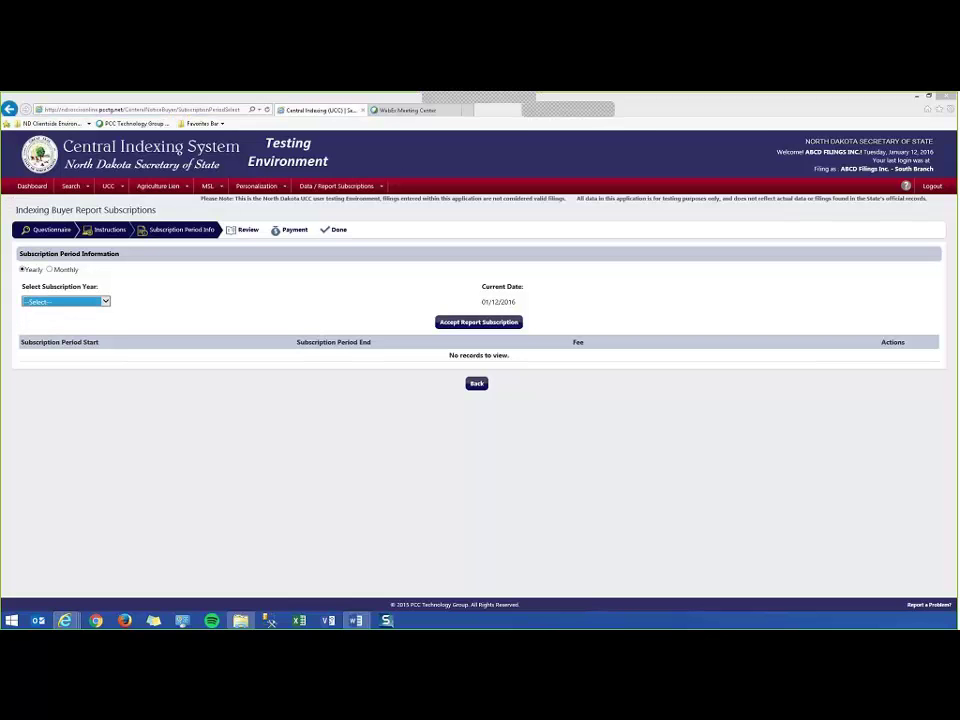
Select the January-2016 - 2017-June subscription year and accept the report subscription.
click(105, 301)
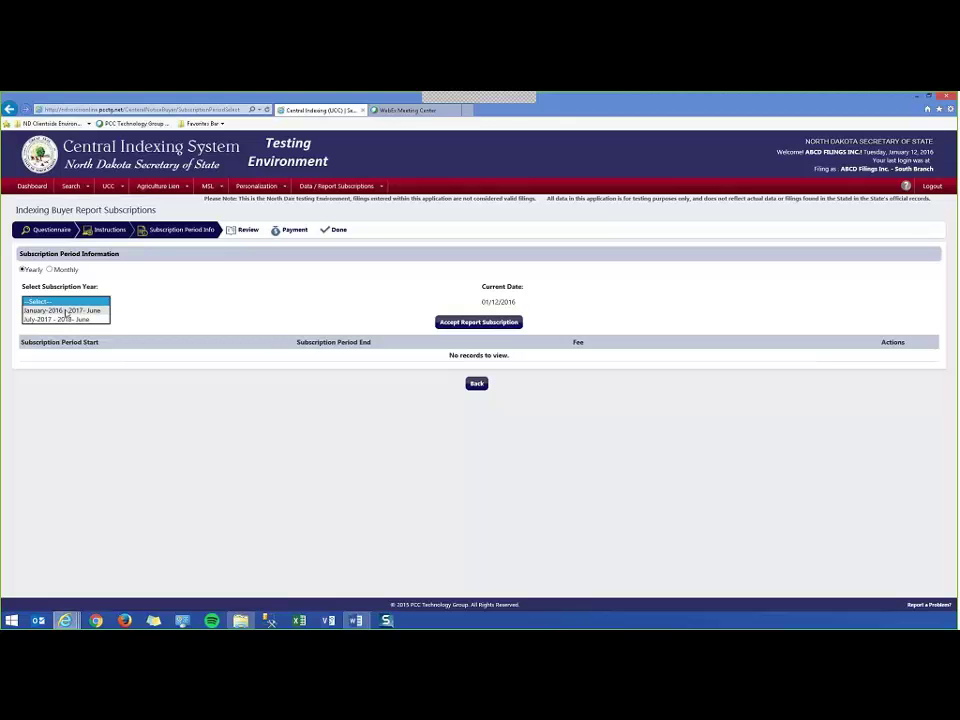
click(66, 311)
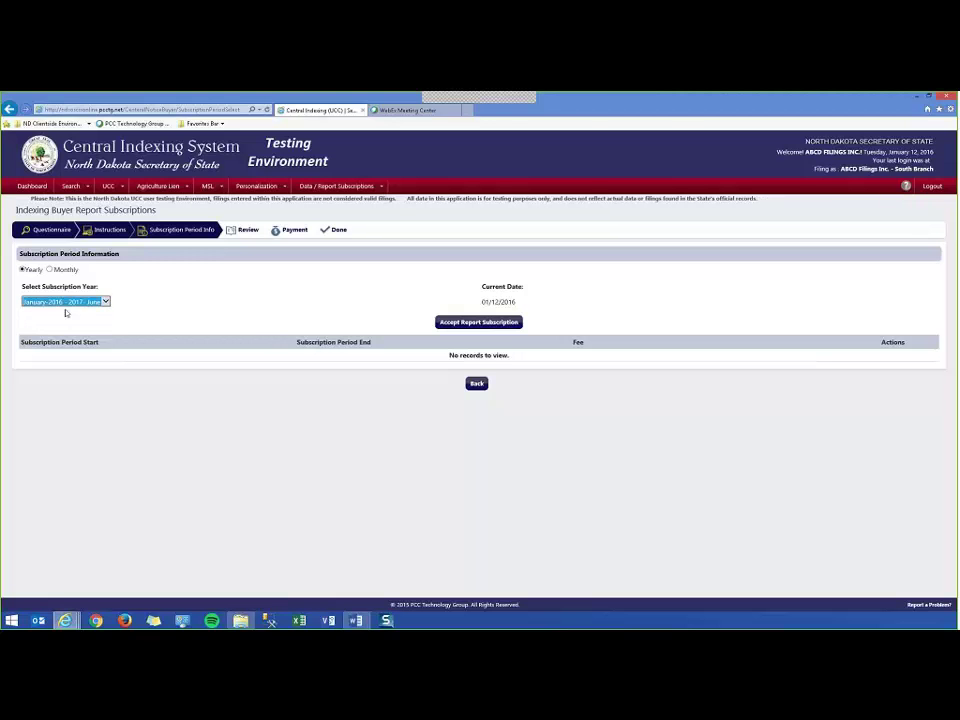
click(480, 323)
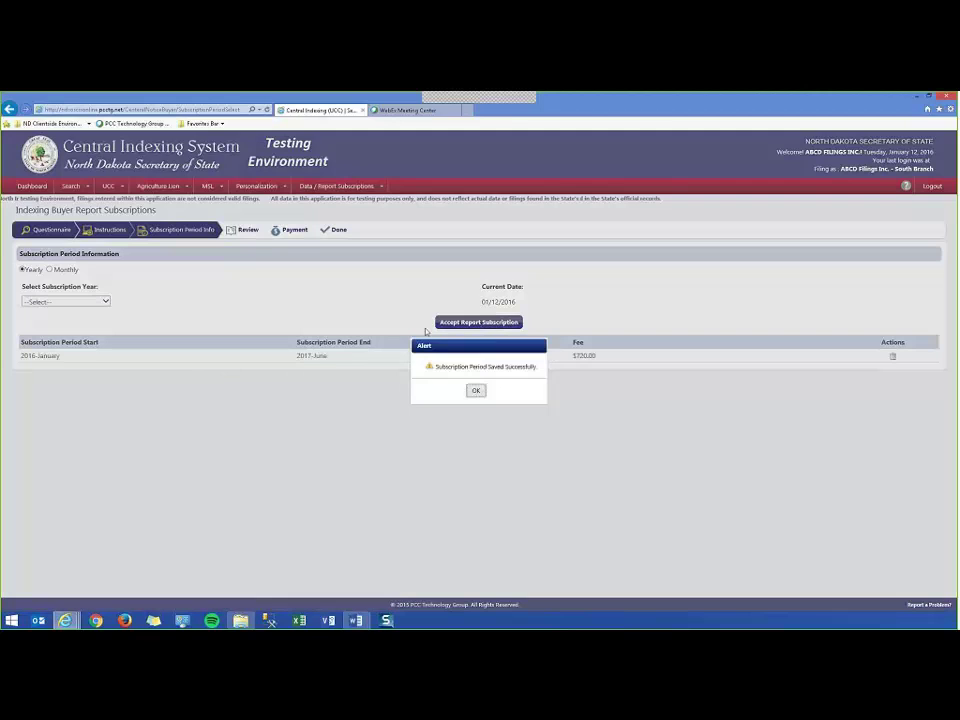
key(Return)
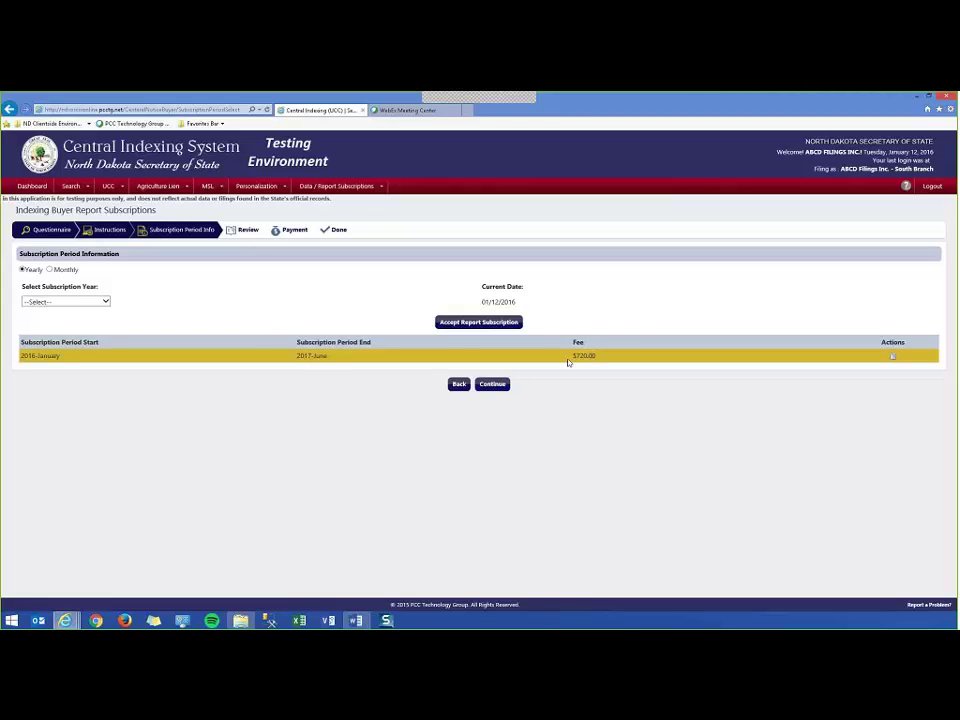
Check the fee of the added subscription and proceed through the review to the payment page.
drag(568, 362, 594, 360)
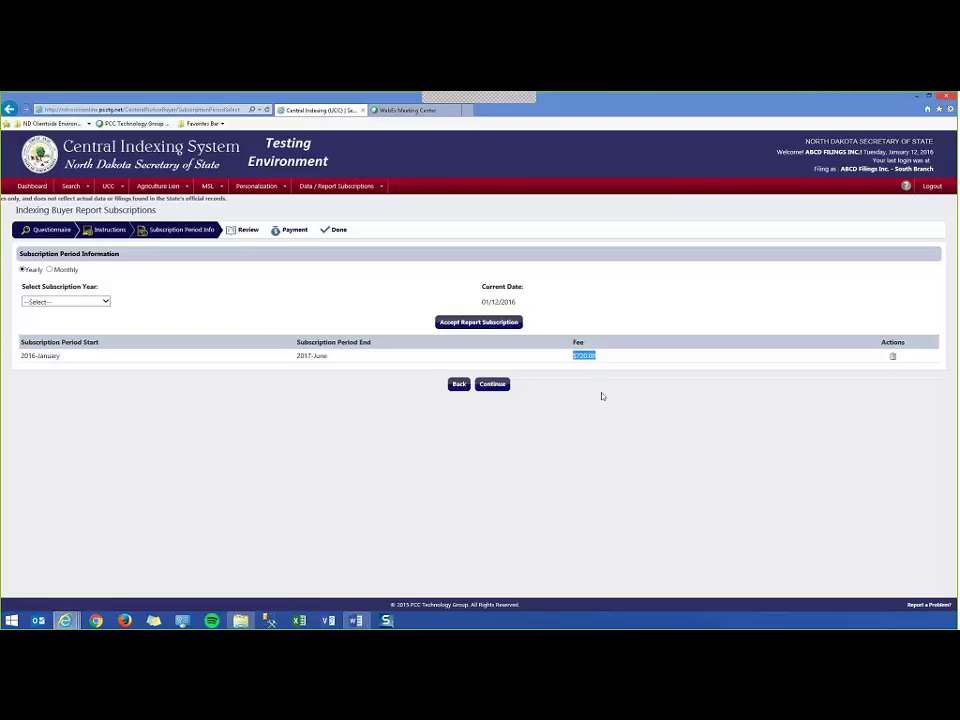
click(602, 396)
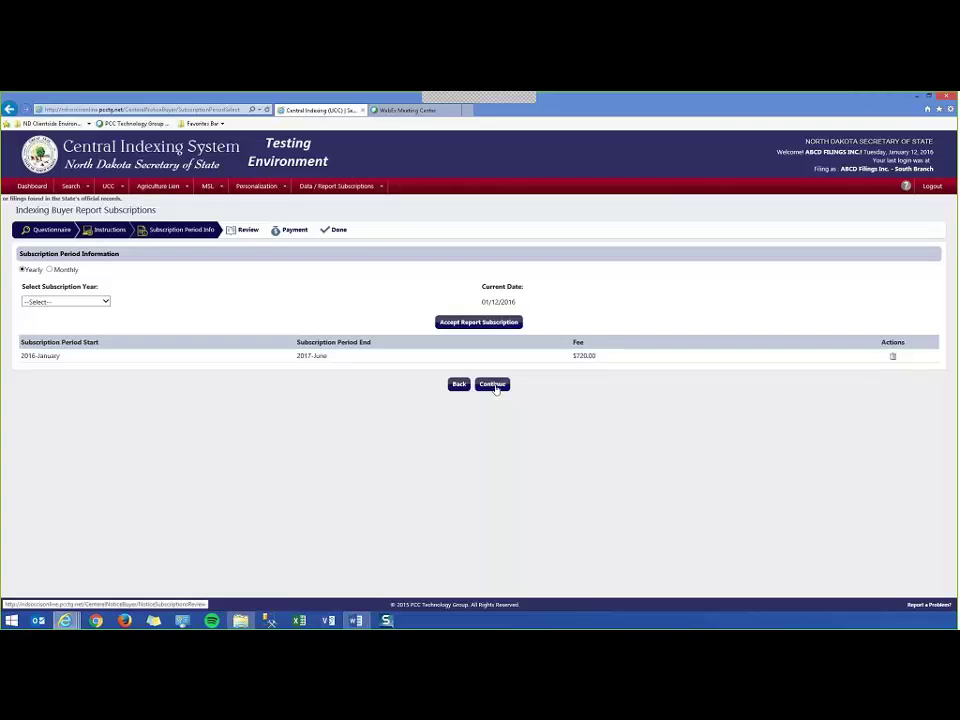
click(493, 385)
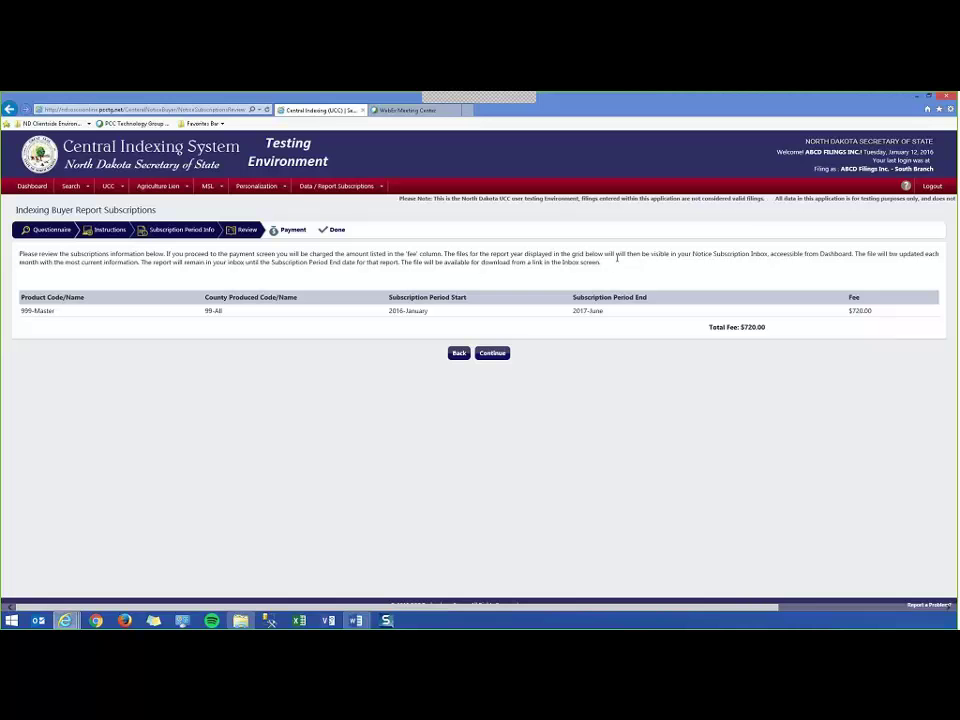
click(501, 356)
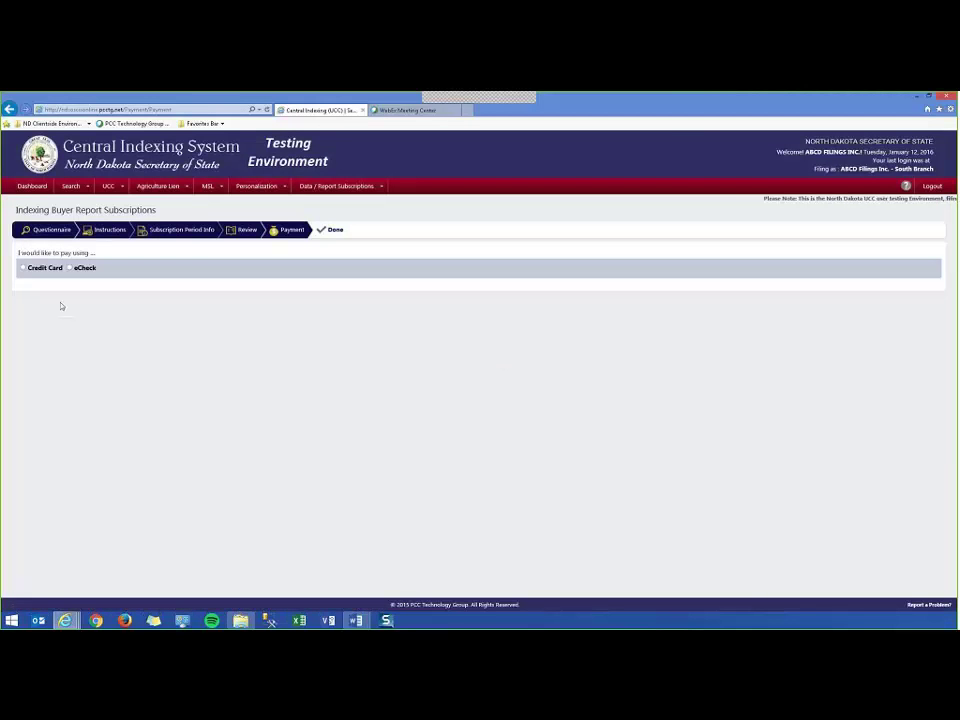
Pay for the subscription by credit card and open the Purchased Subscriptions inbox from the dashboard.
click(23, 268)
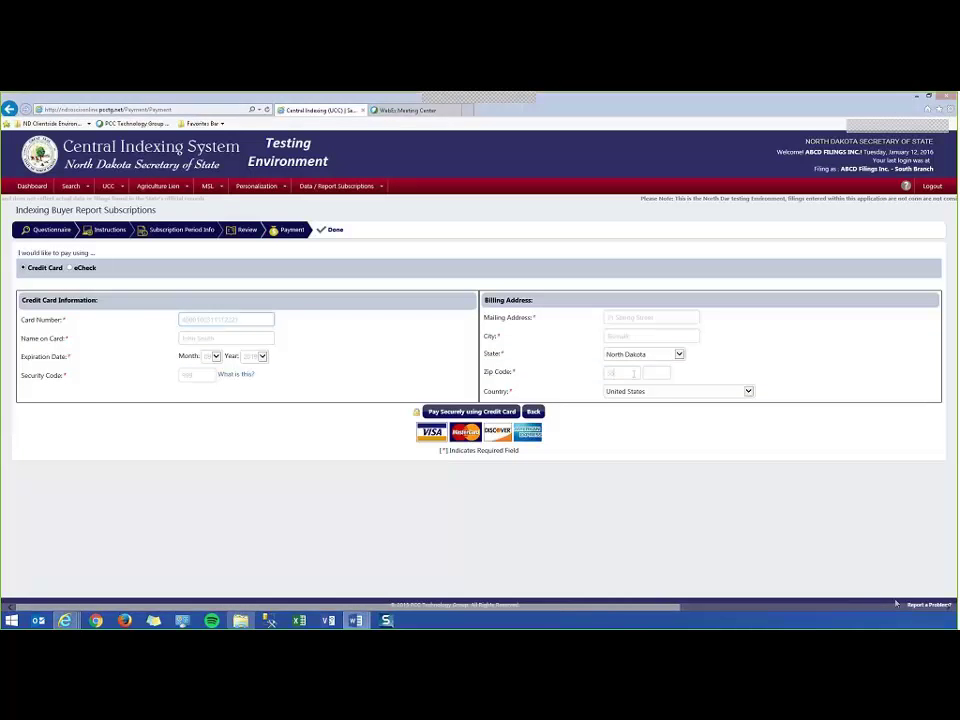
click(443, 413)
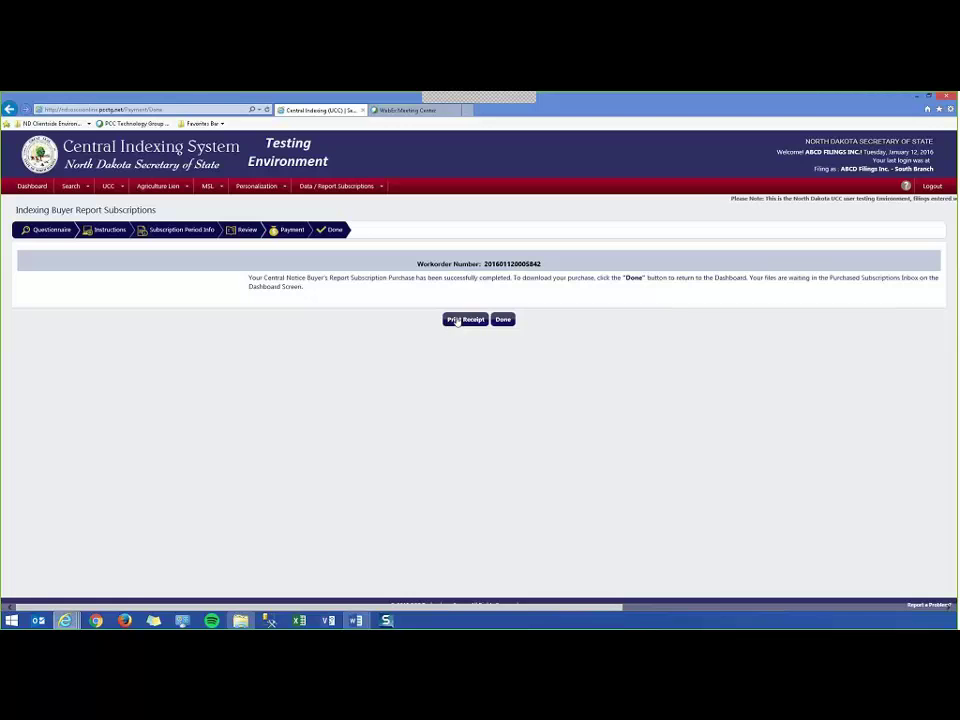
click(505, 320)
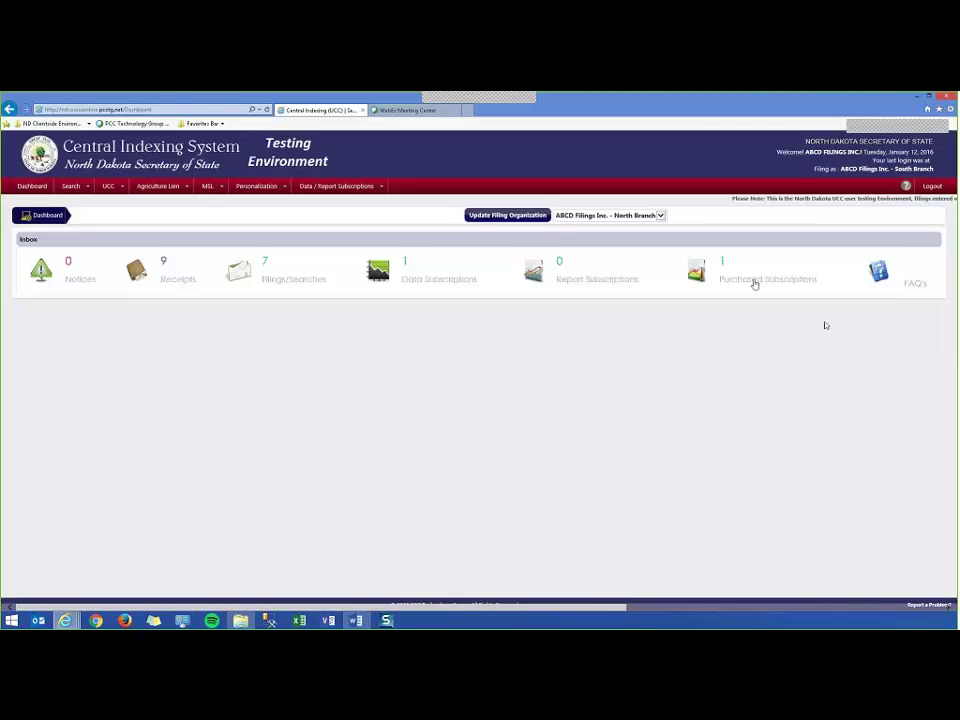
click(755, 284)
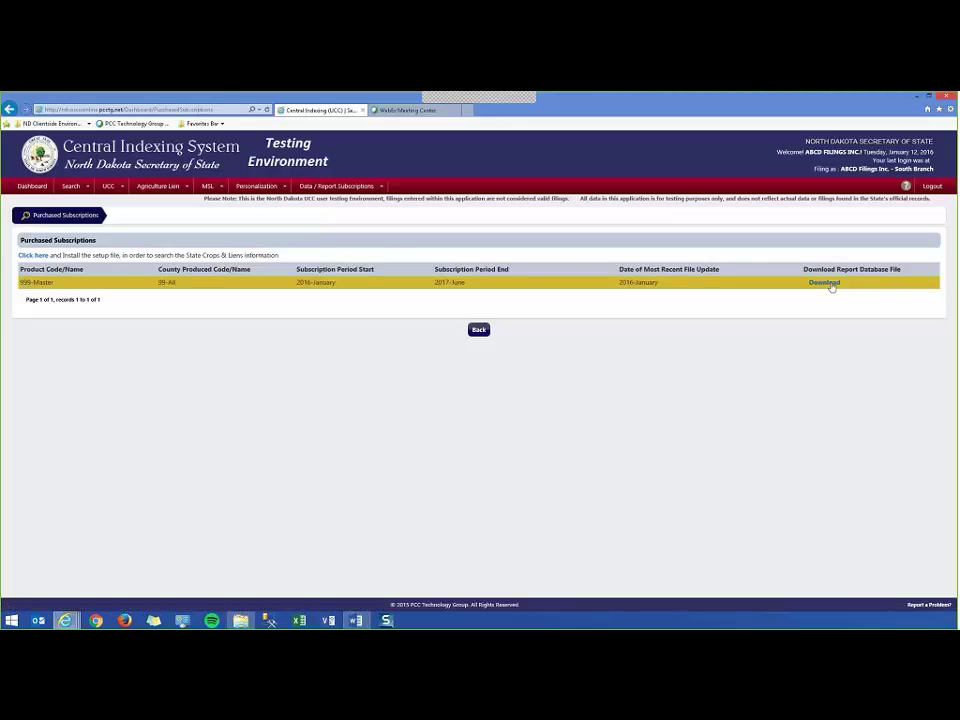
Examine the date of the most recent file update for the 999-Master subscription.
drag(620, 283, 649, 283)
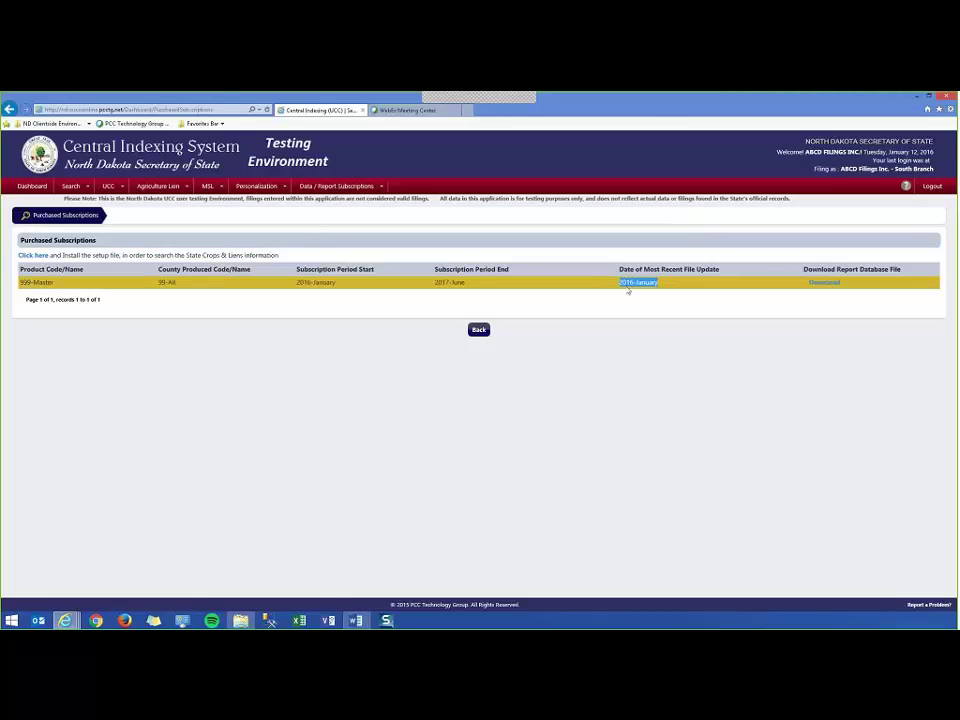
click(621, 285)
drag(620, 285, 660, 286)
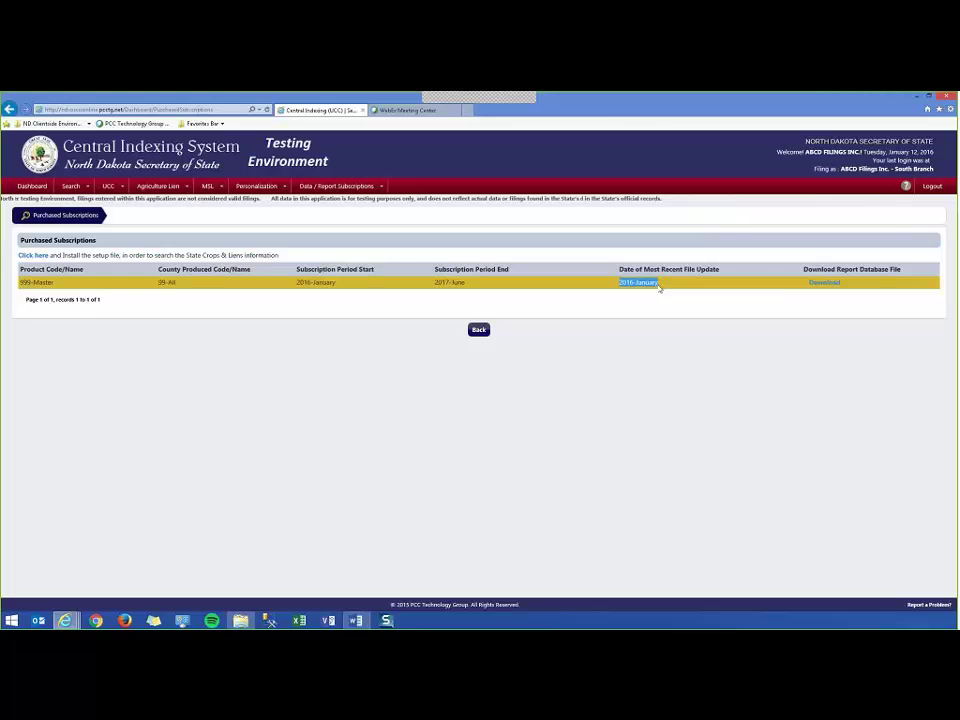
drag(612, 288, 656, 284)
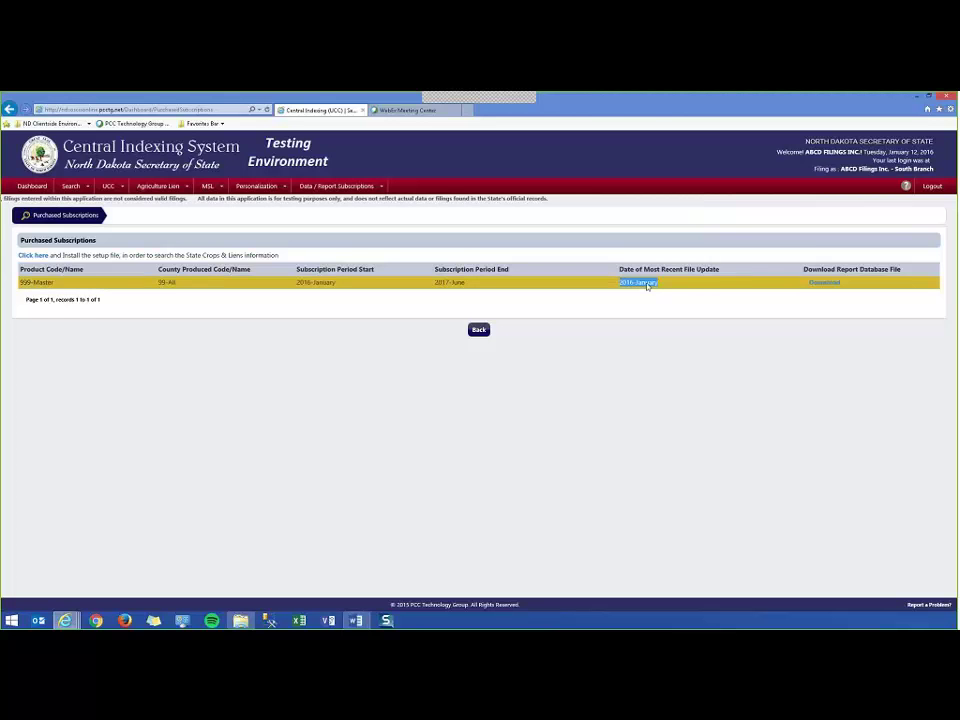
click(810, 312)
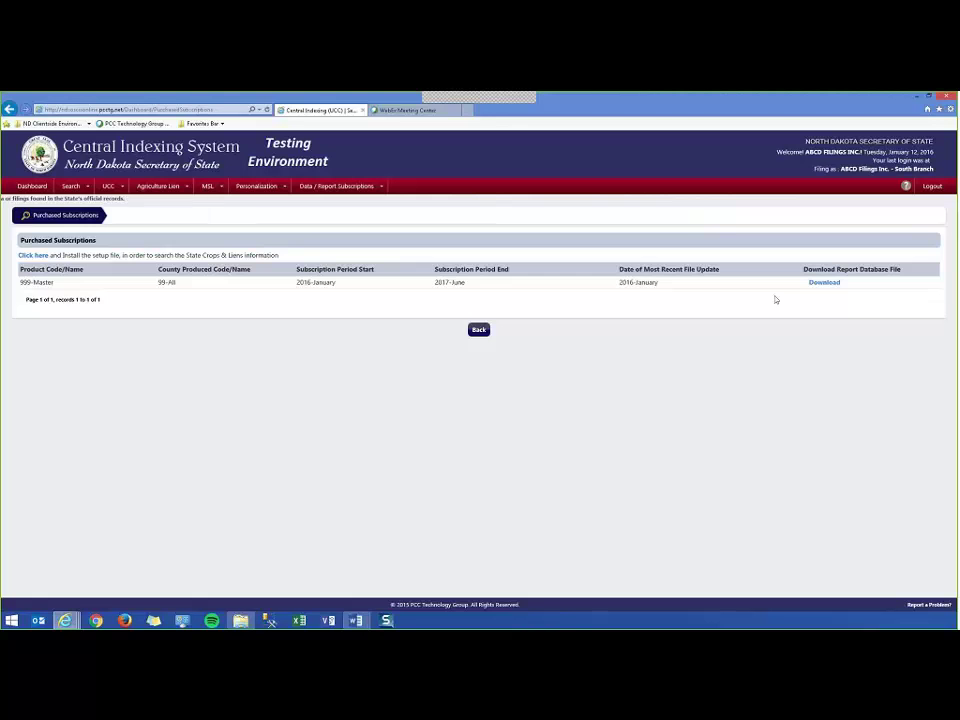
click(776, 288)
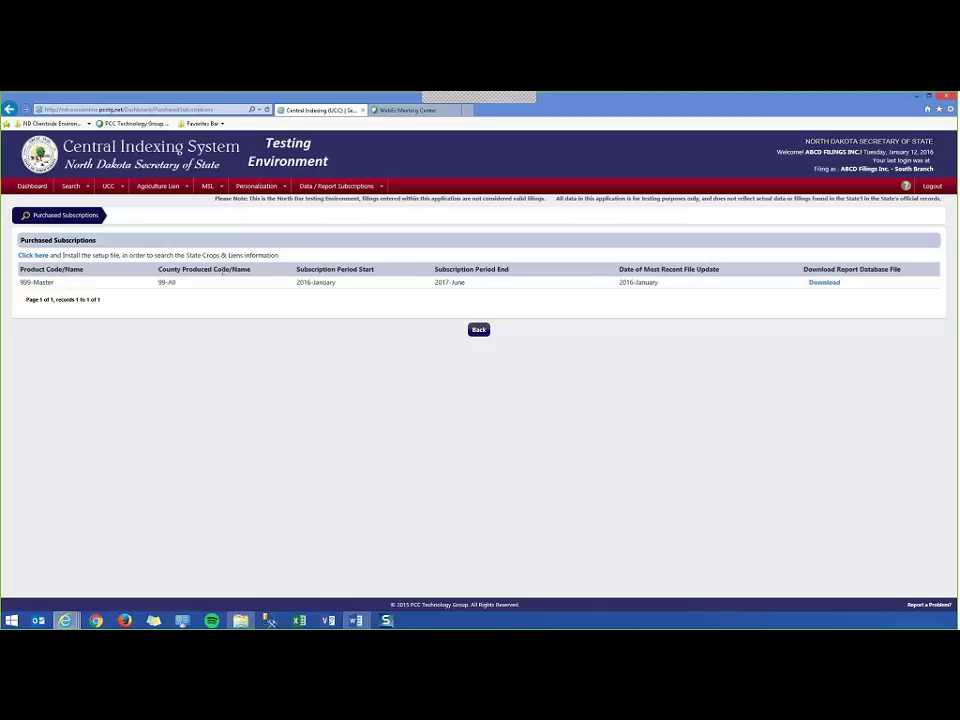
Try to save the setup file DISK1.zip in the Buyer Report Viewer Application folder, inside Buyer Report Application on the desktop.
click(38, 257)
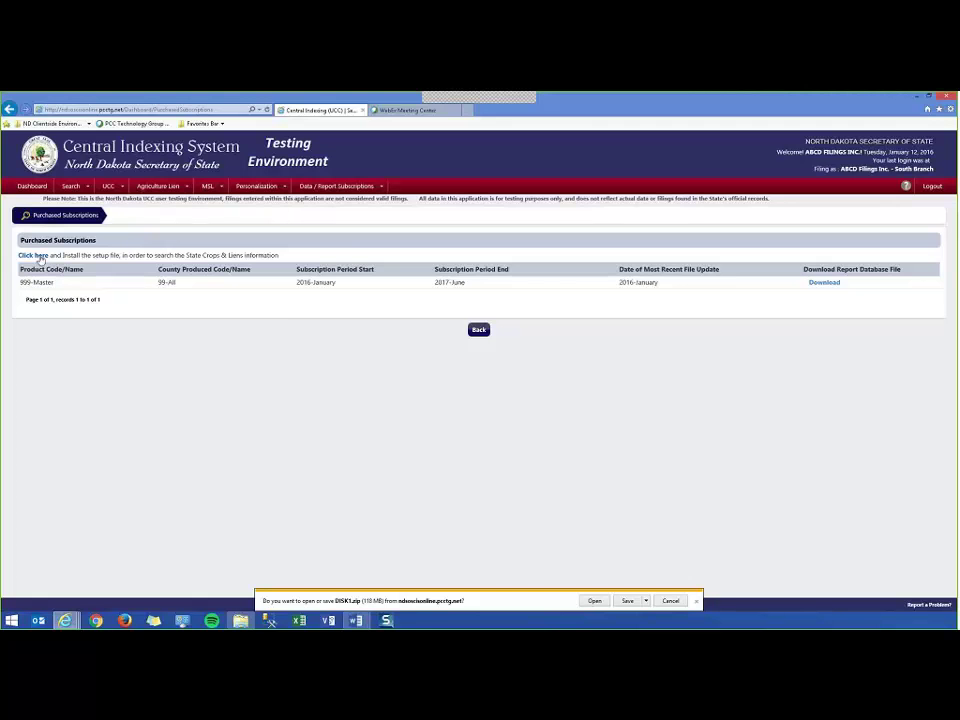
click(646, 600)
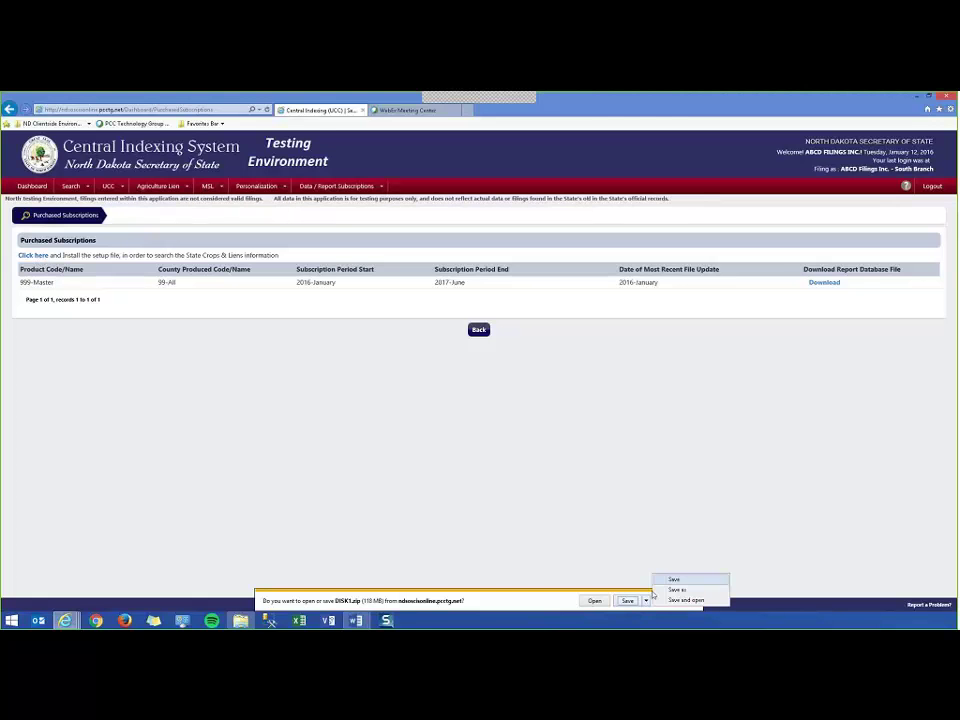
click(660, 588)
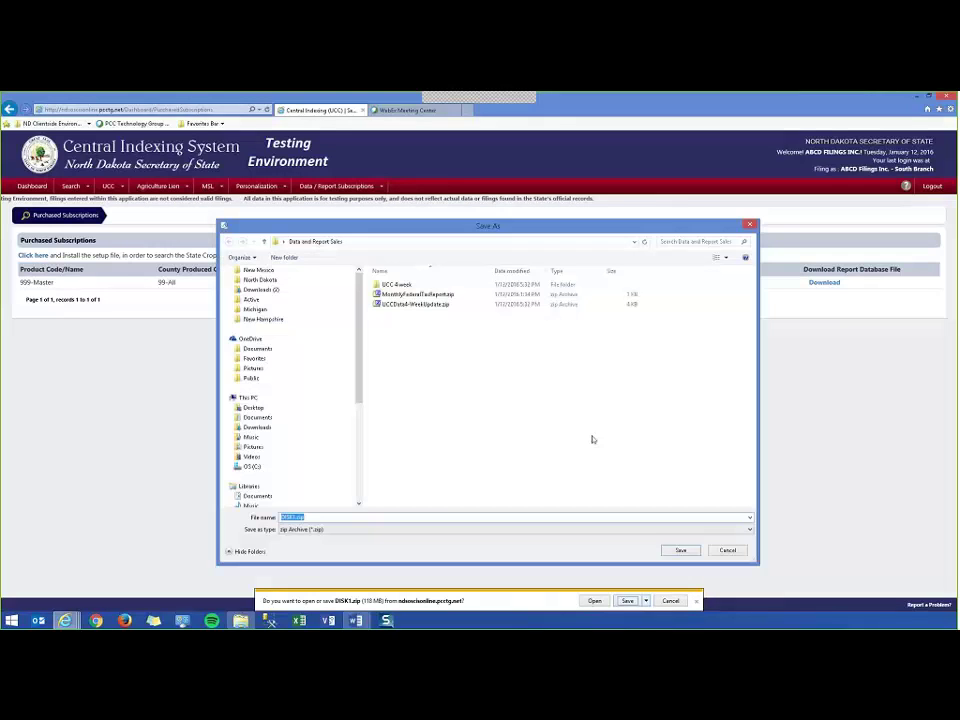
scroll(357, 480, down, 5)
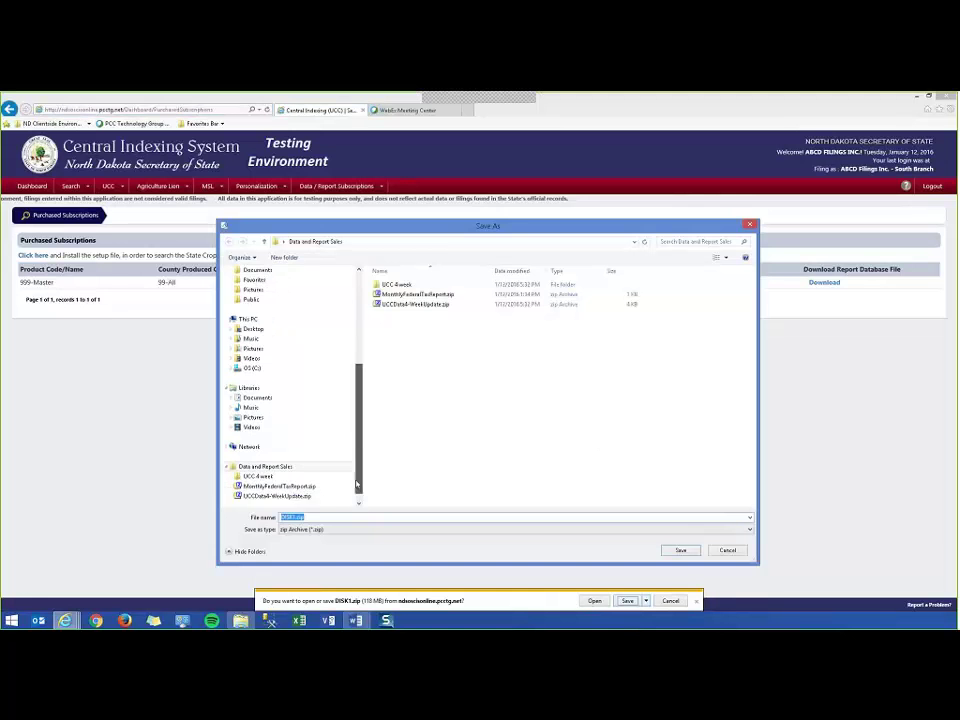
scroll(357, 480, up, 1)
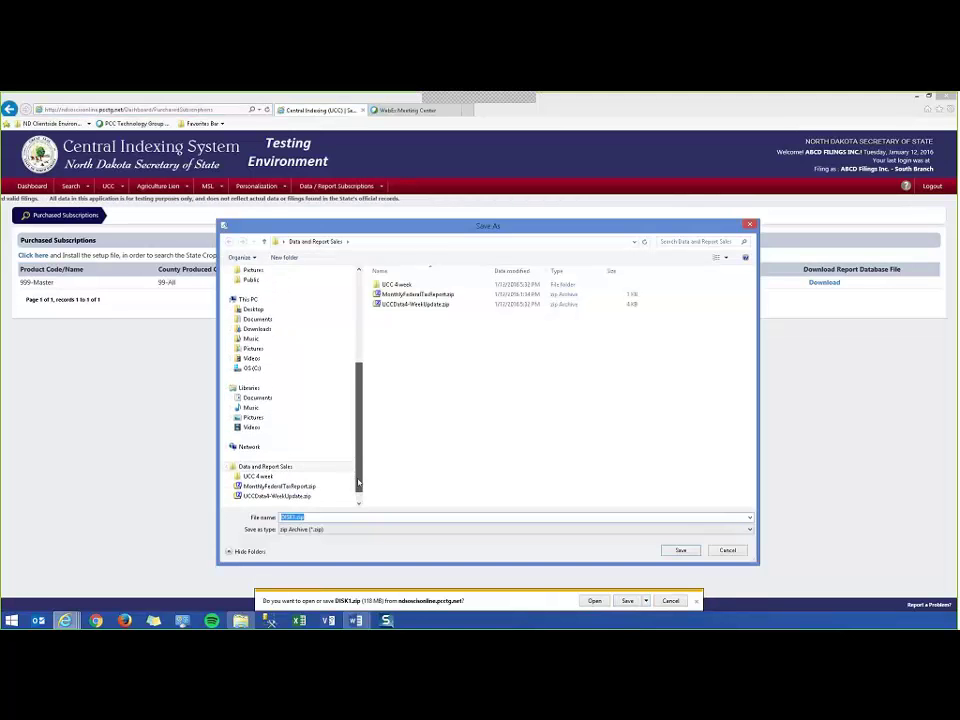
scroll(358, 482, down, 1)
scroll(358, 482, up, 1)
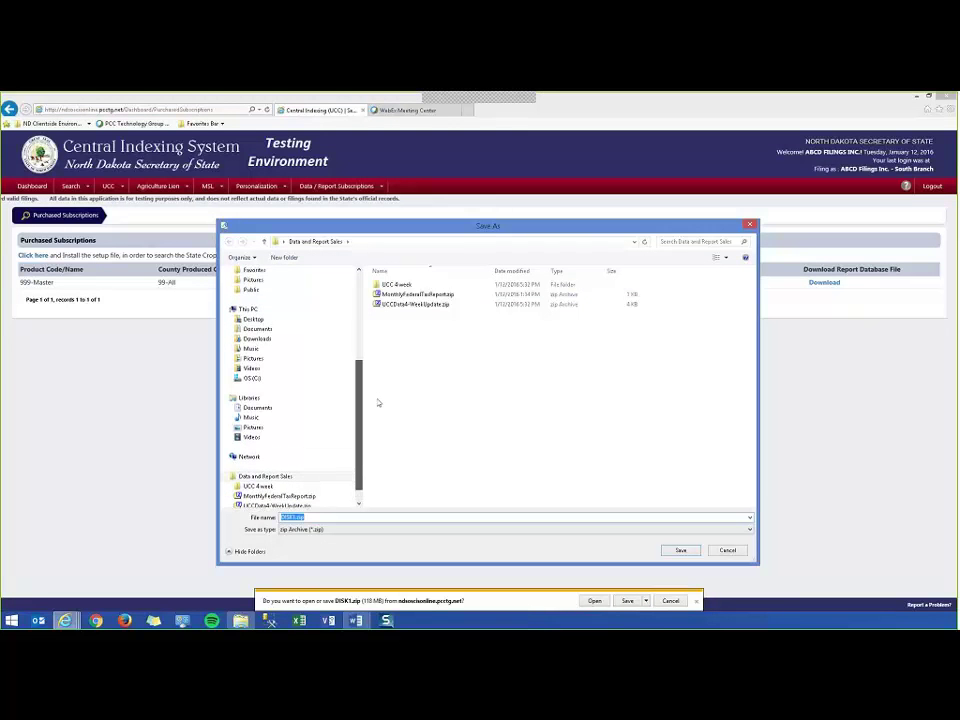
scroll(360, 396, down, 2)
scroll(360, 396, up, 6)
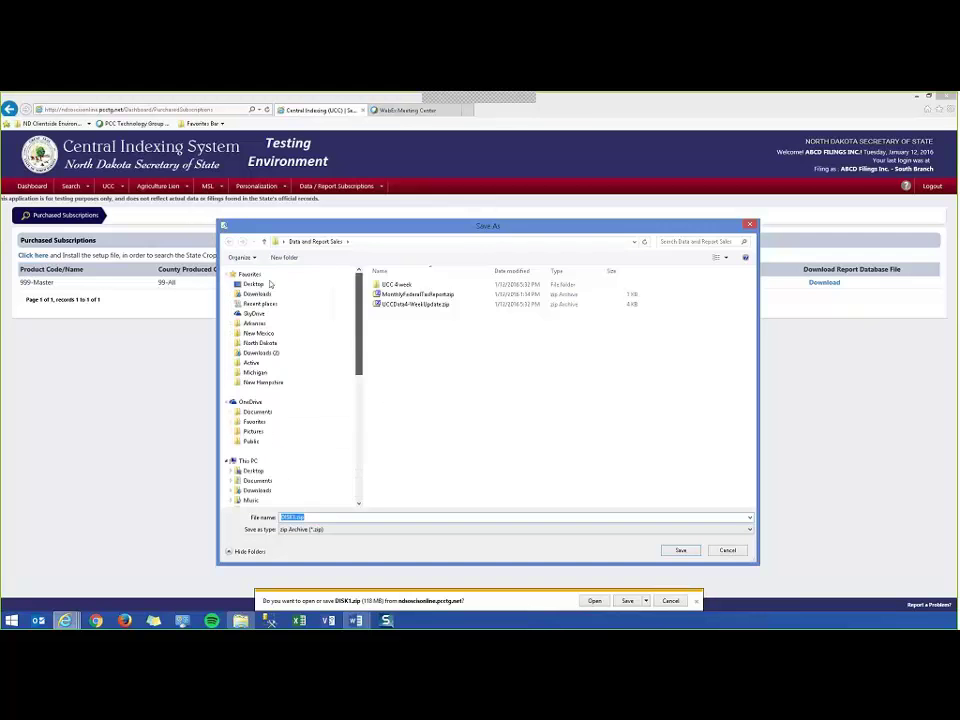
click(253, 284)
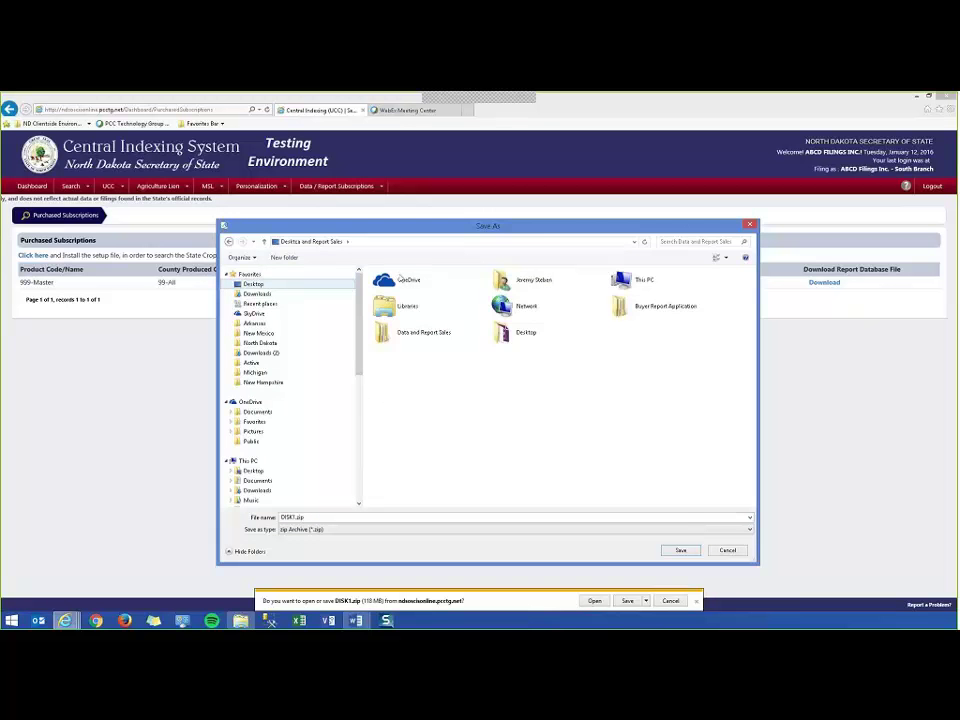
double_click(620, 305)
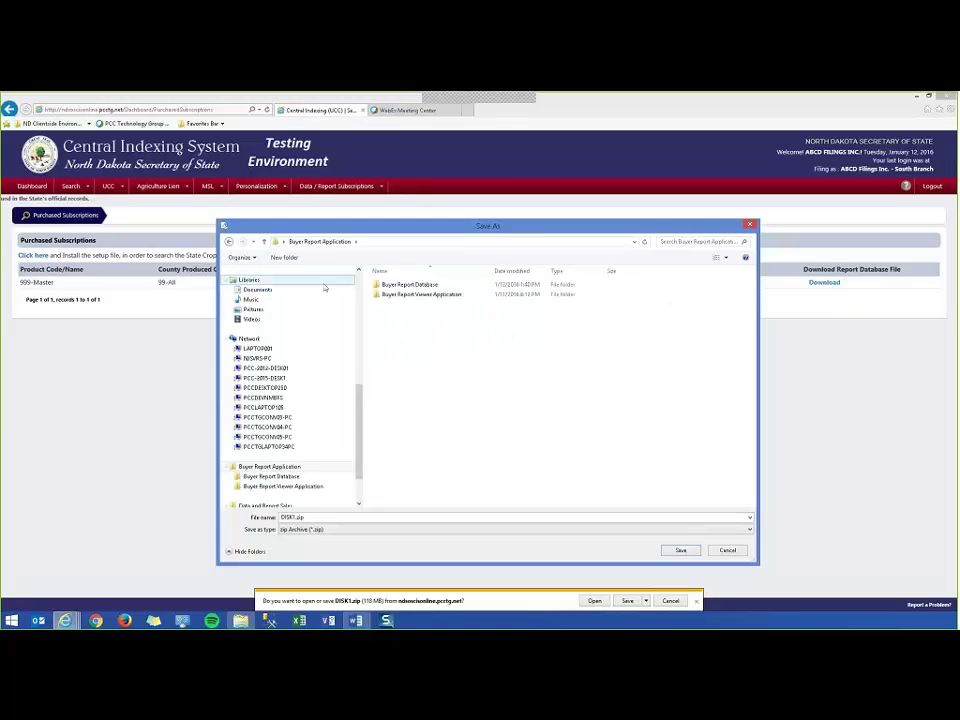
double_click(421, 294)
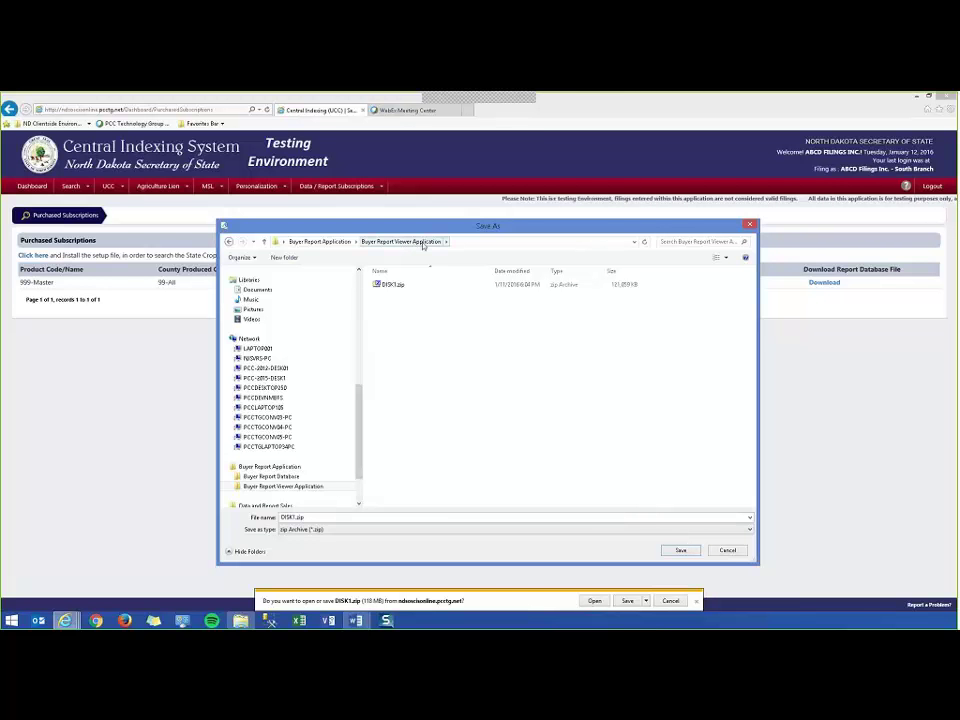
click(728, 550)
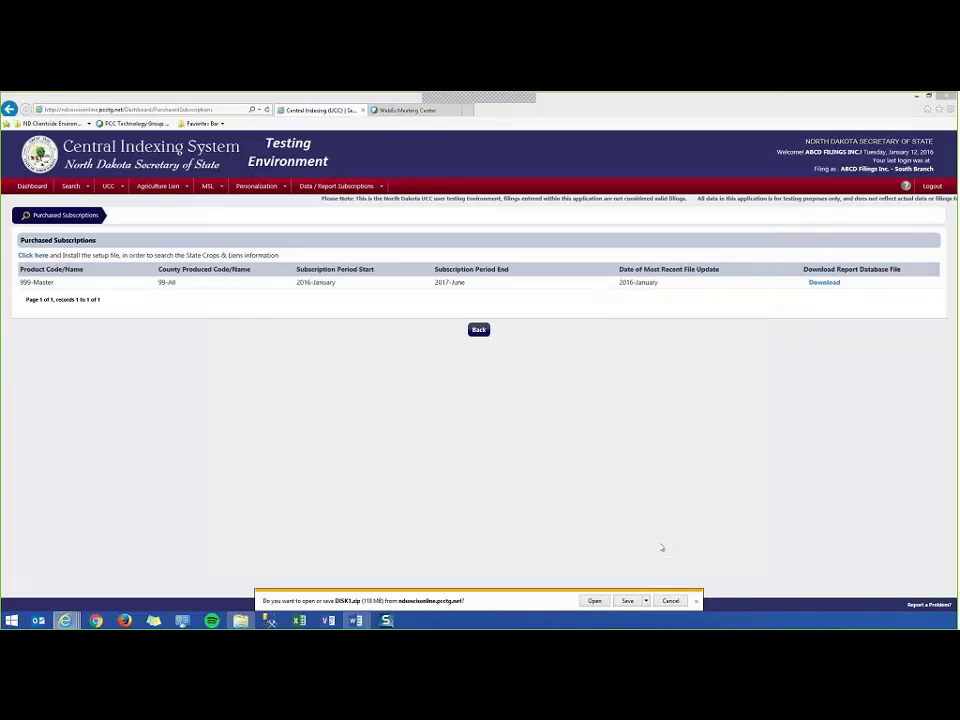
Cancel the pending DISK1.zip download, minimize the browser and open the Buyer Report Viewer Application folder in File Explorer.
click(670, 600)
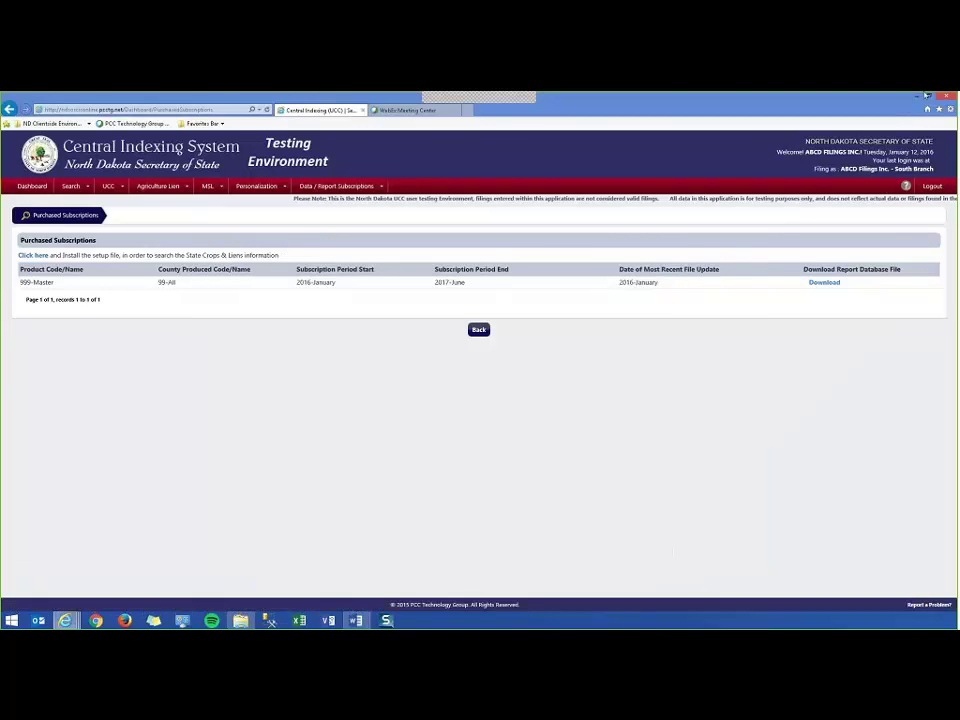
click(916, 96)
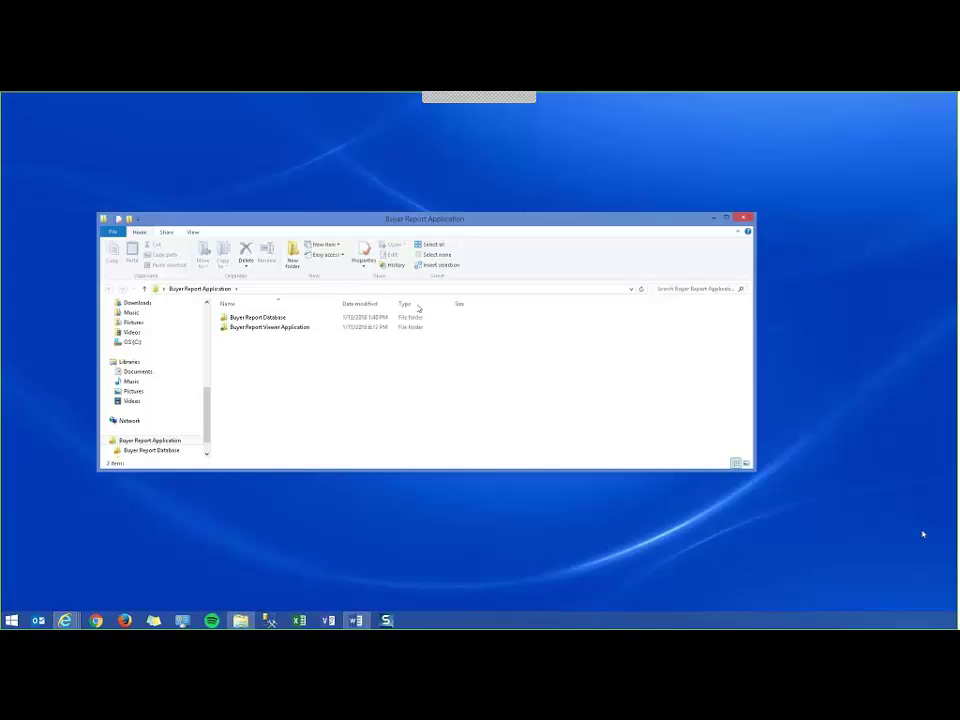
click(267, 331)
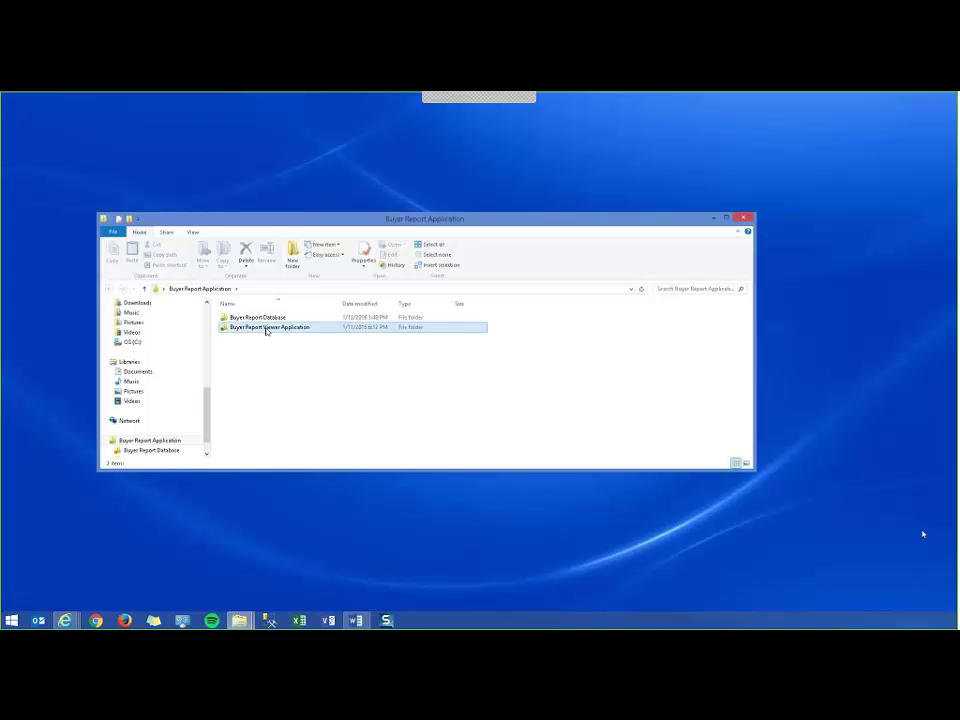
double_click(267, 331)
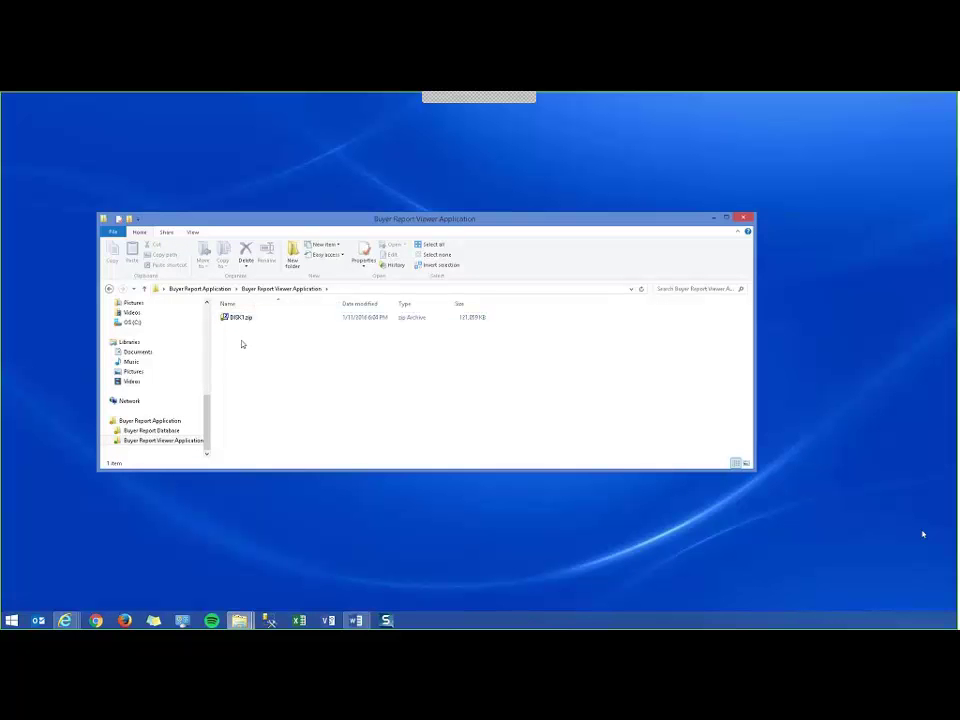
Extract DISK1.zip with 7-Zip File Manager into the Buyer Report Viewer Application folder and close the archive window.
click(242, 318)
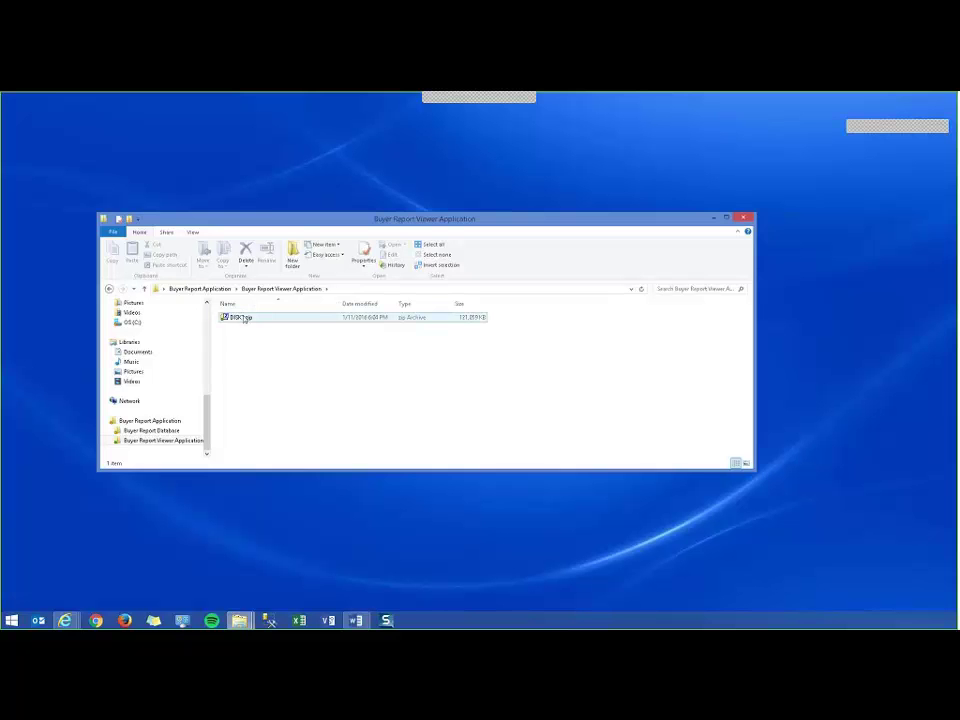
right_click(243, 318)
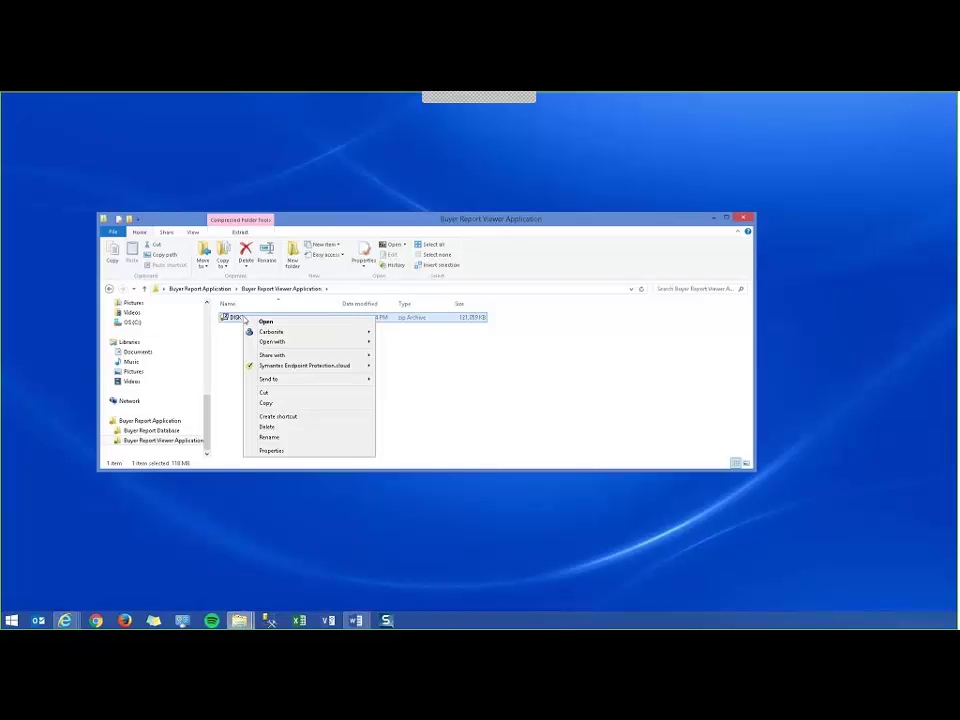
mouse_move(317, 342)
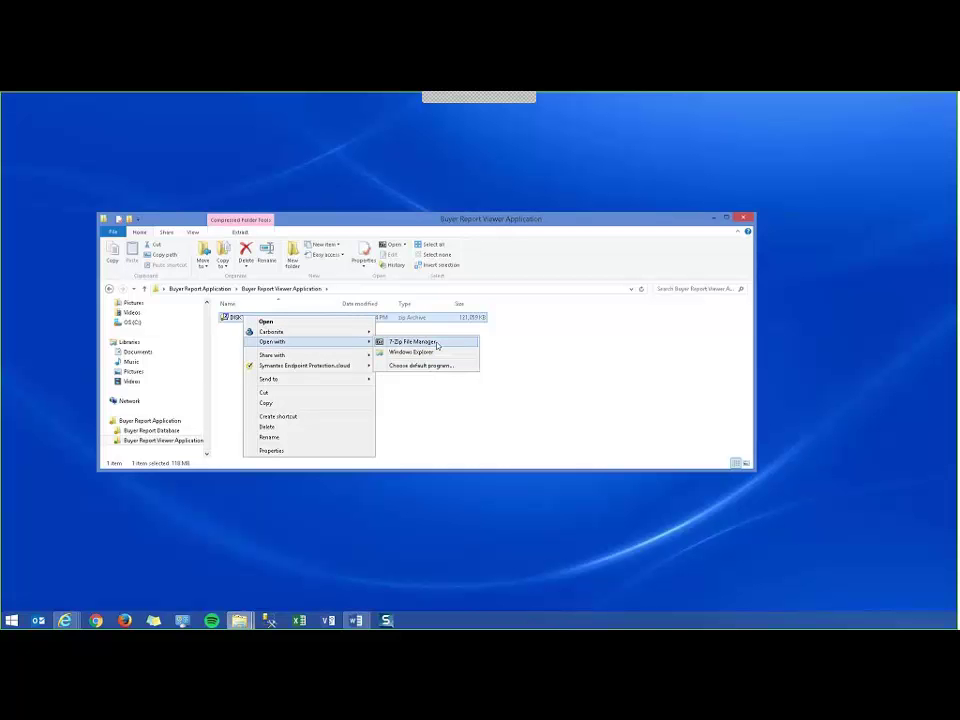
click(437, 343)
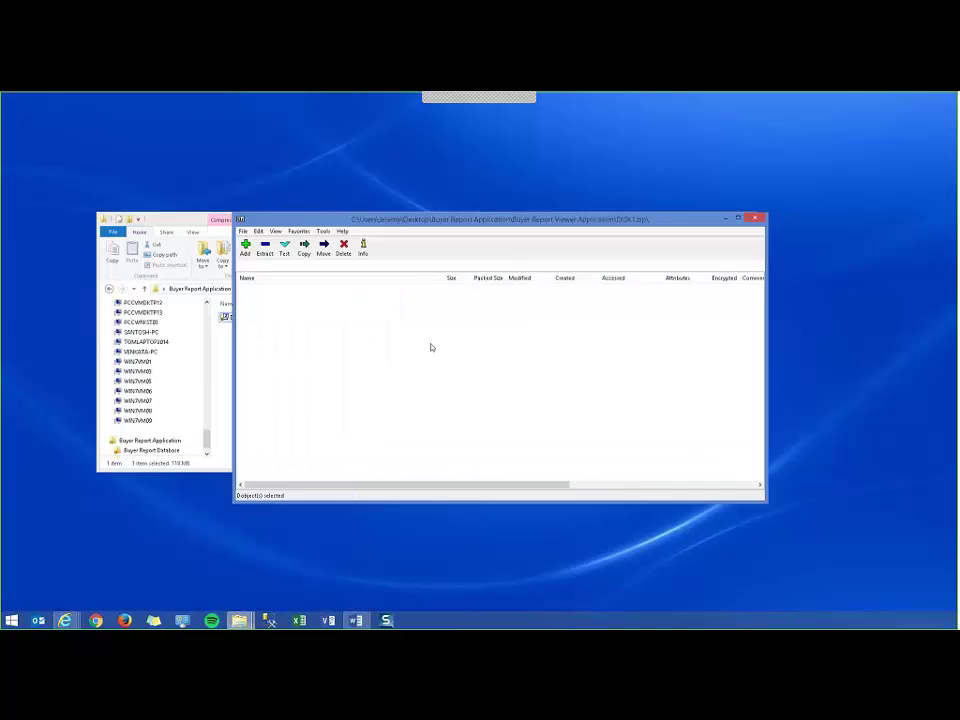
click(266, 250)
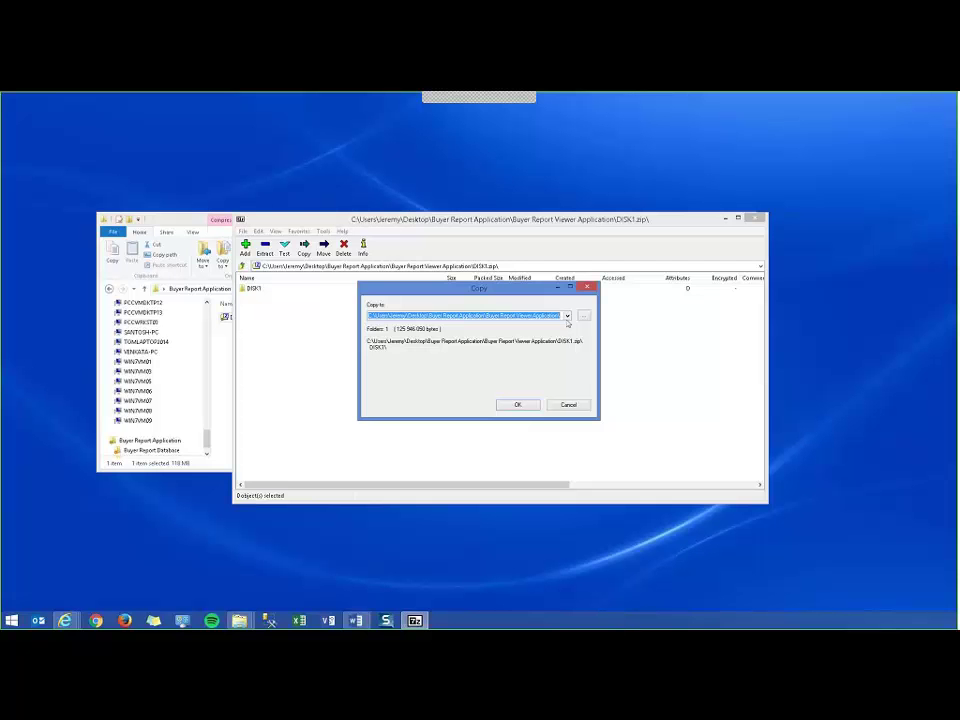
click(558, 315)
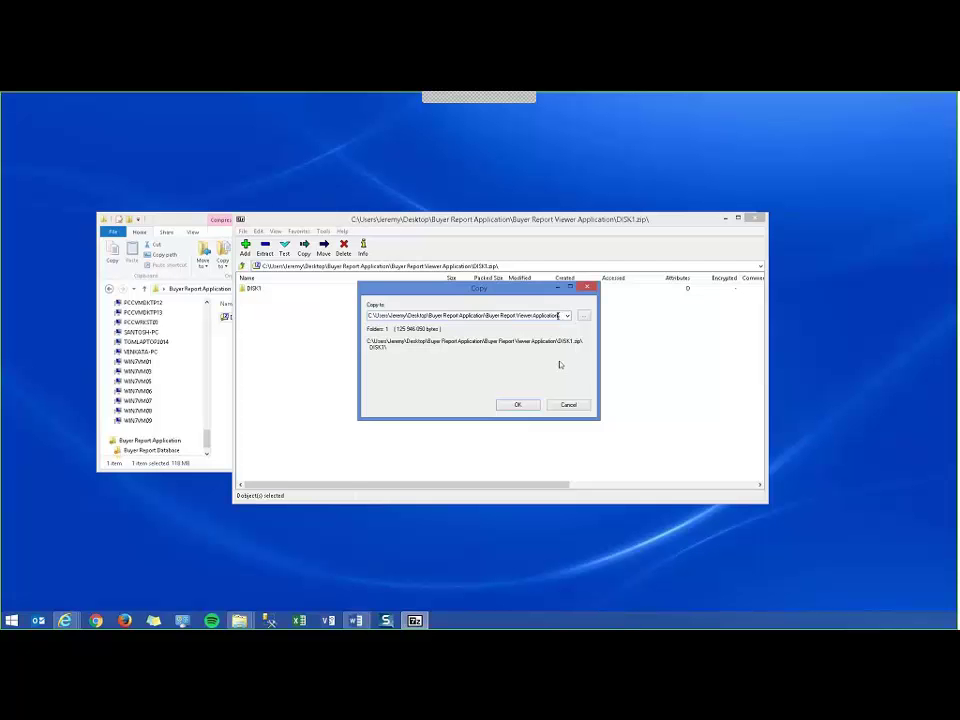
click(520, 405)
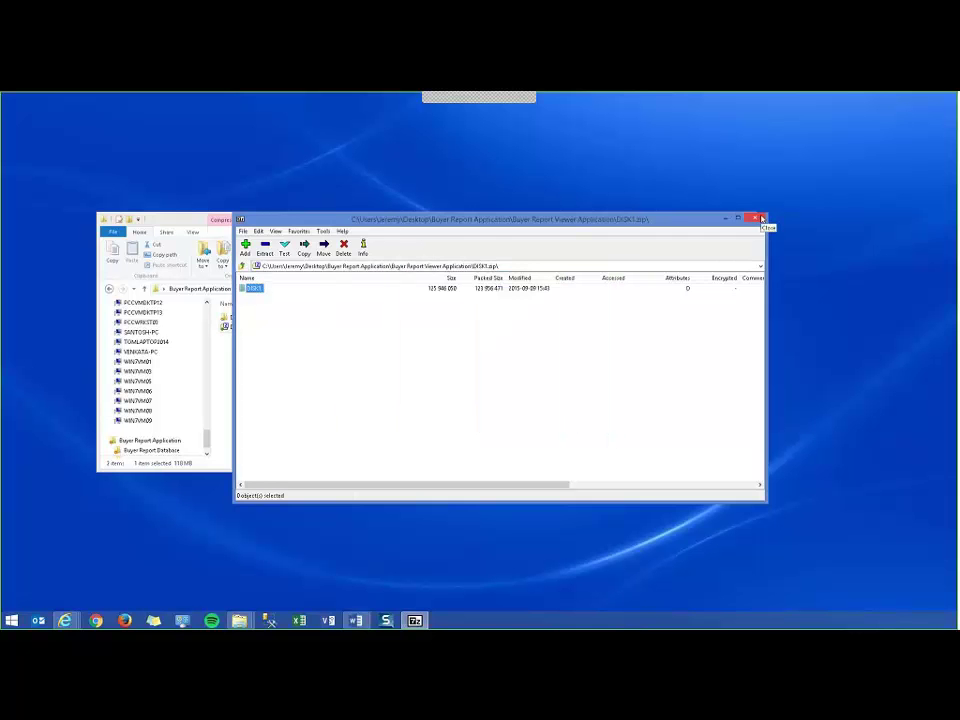
click(759, 218)
Open the extracted DISK1 folder and launch setup.exe.
click(236, 317)
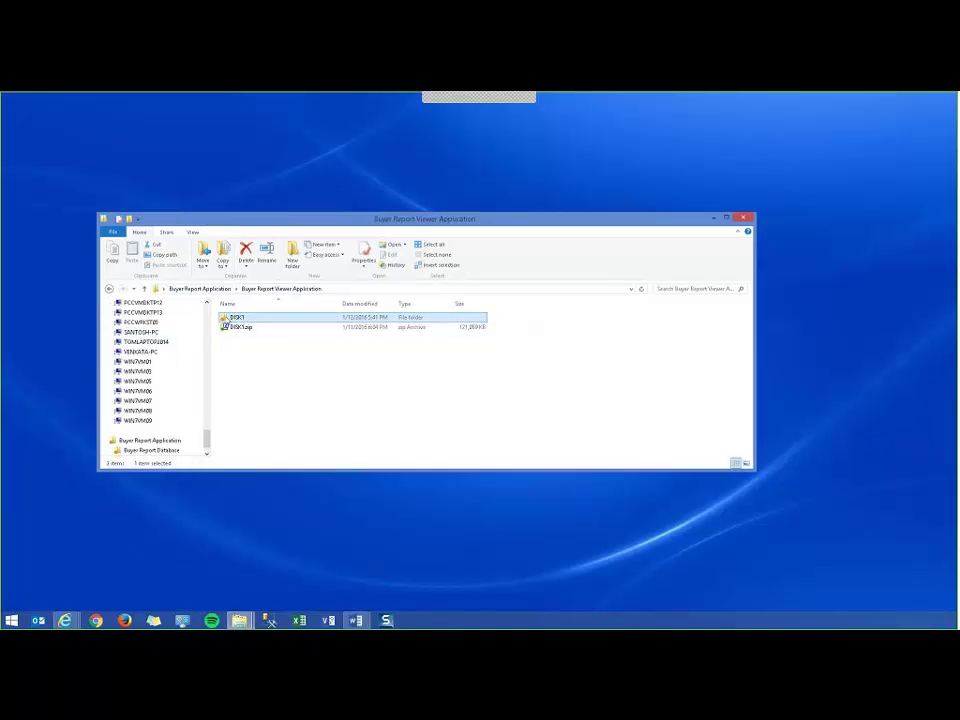
double_click(236, 317)
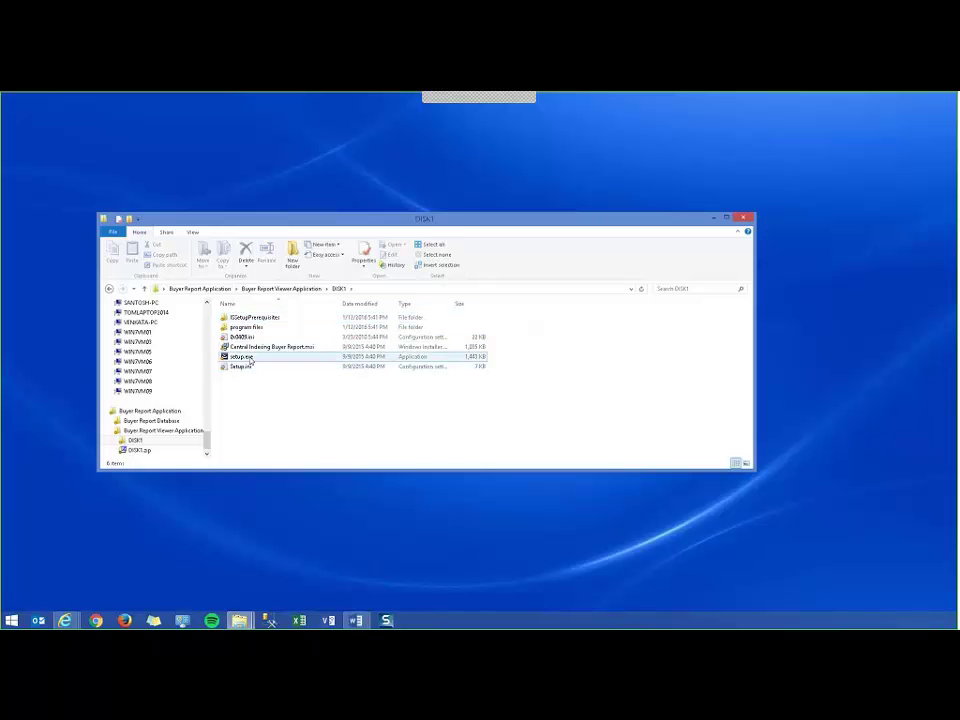
click(249, 361)
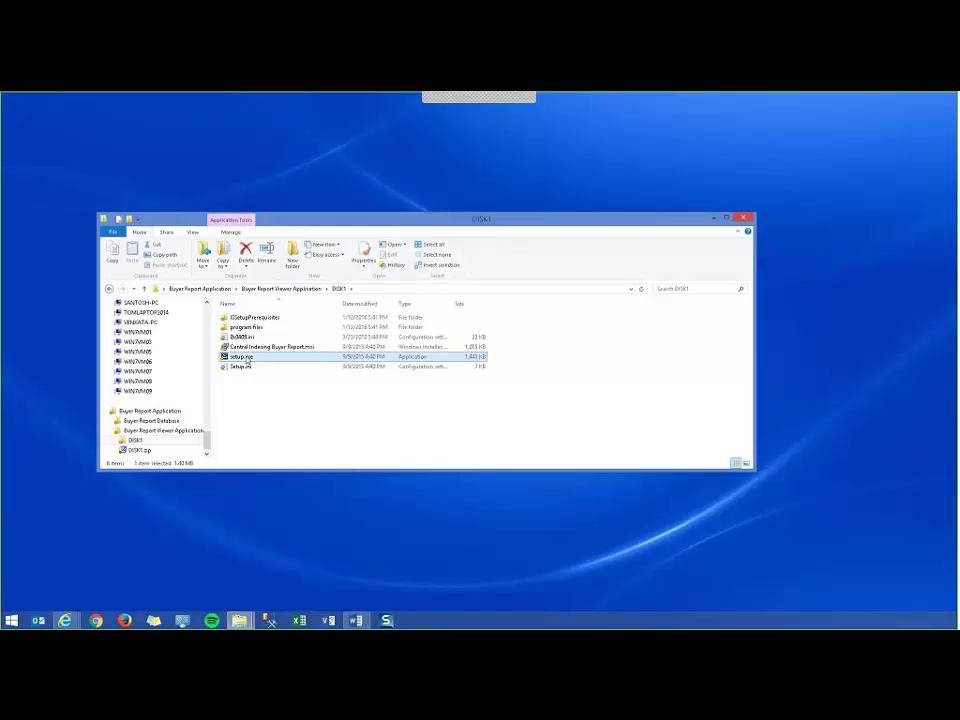
double_click(247, 358)
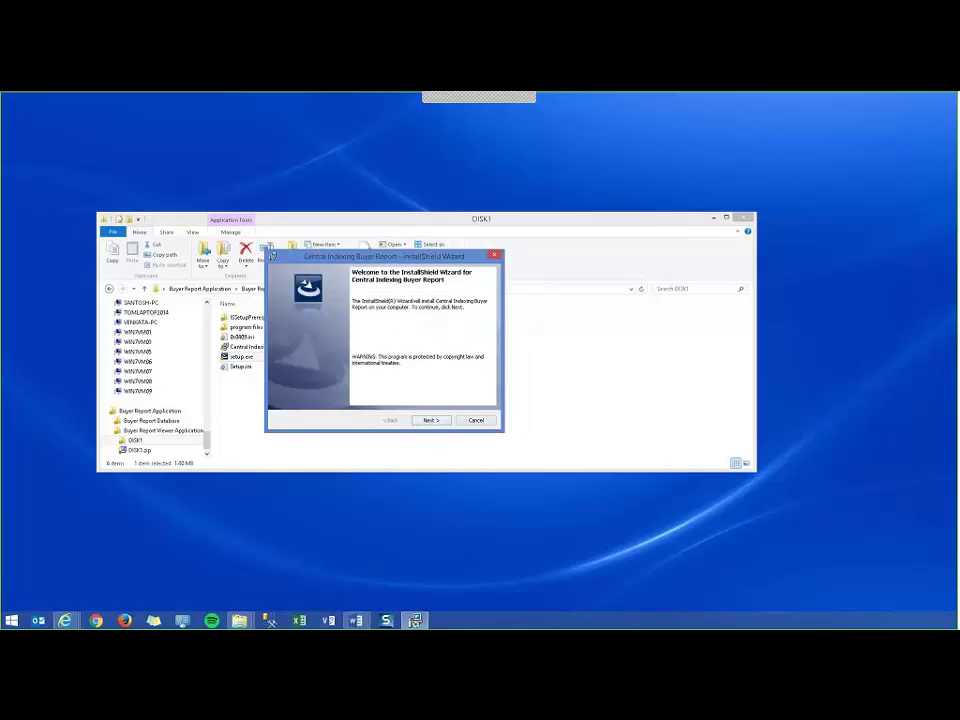
Install Central Indexing Buyer Report in the default destination folder and look for its shortcut on the desktop.
click(431, 421)
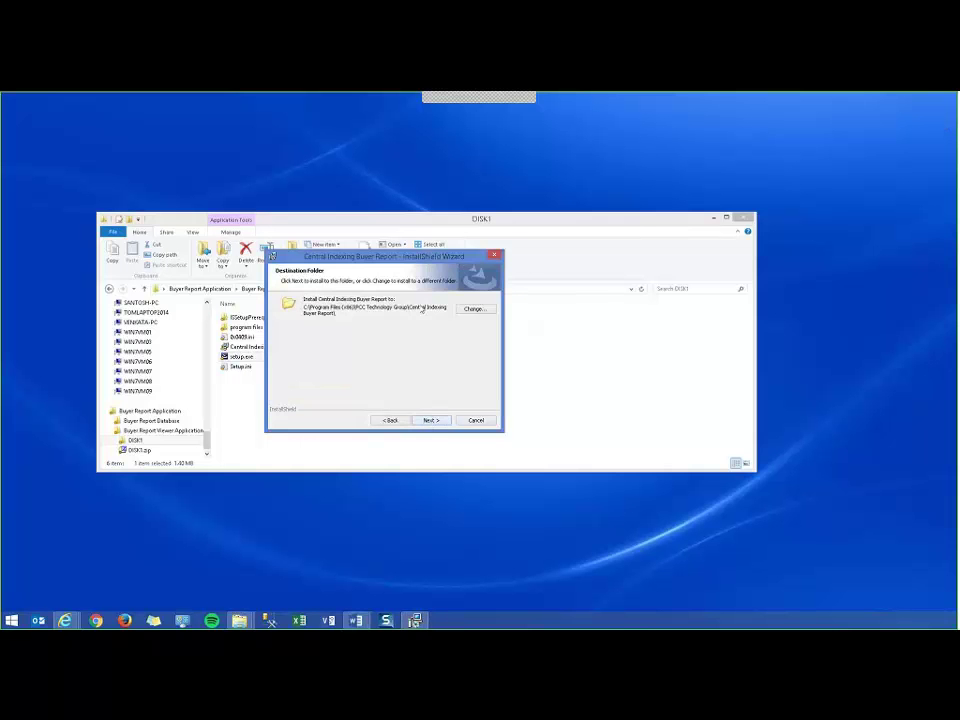
click(430, 420)
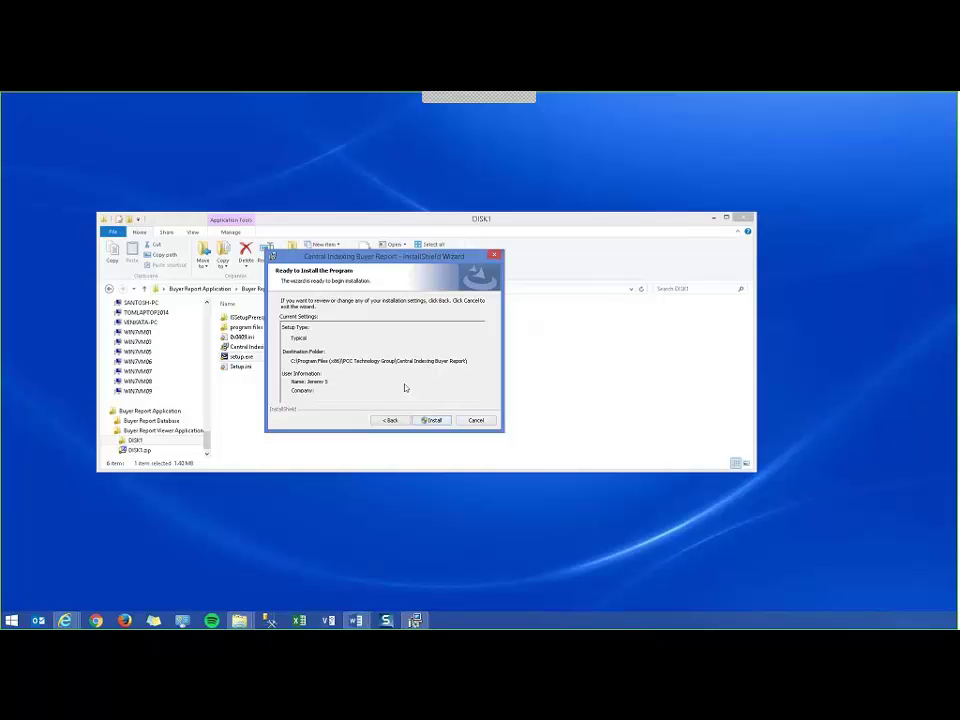
click(434, 421)
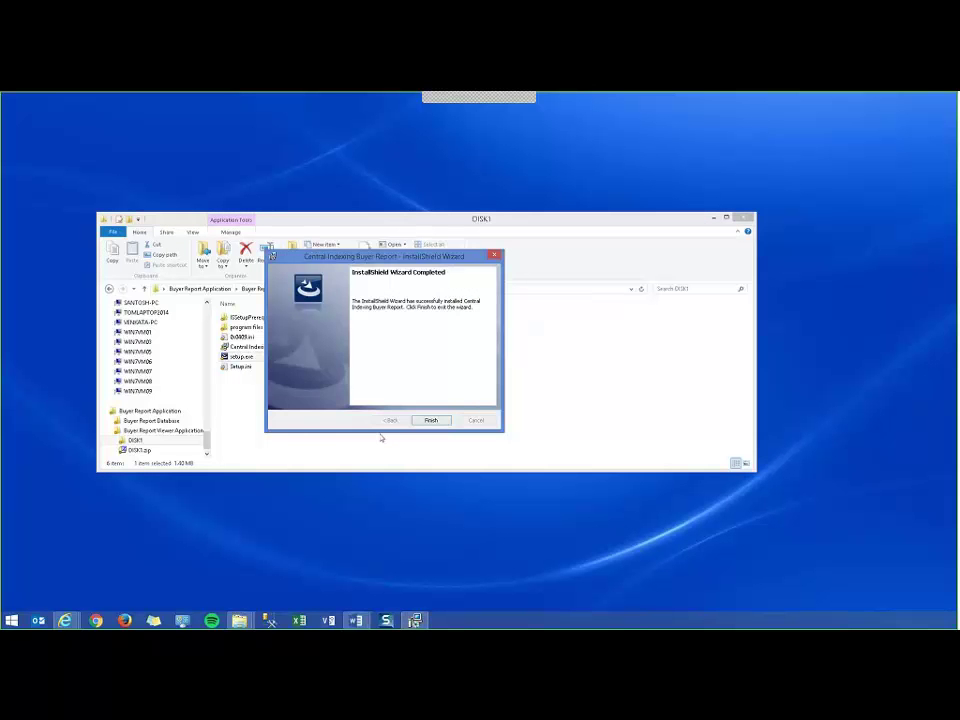
click(431, 420)
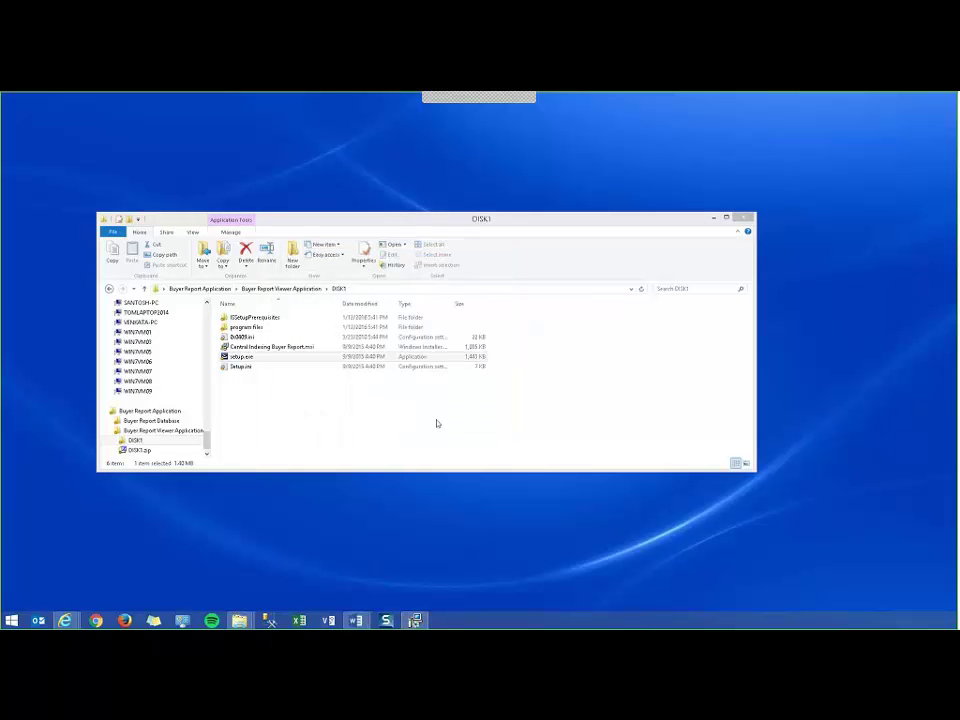
mouse_move(957, 627)
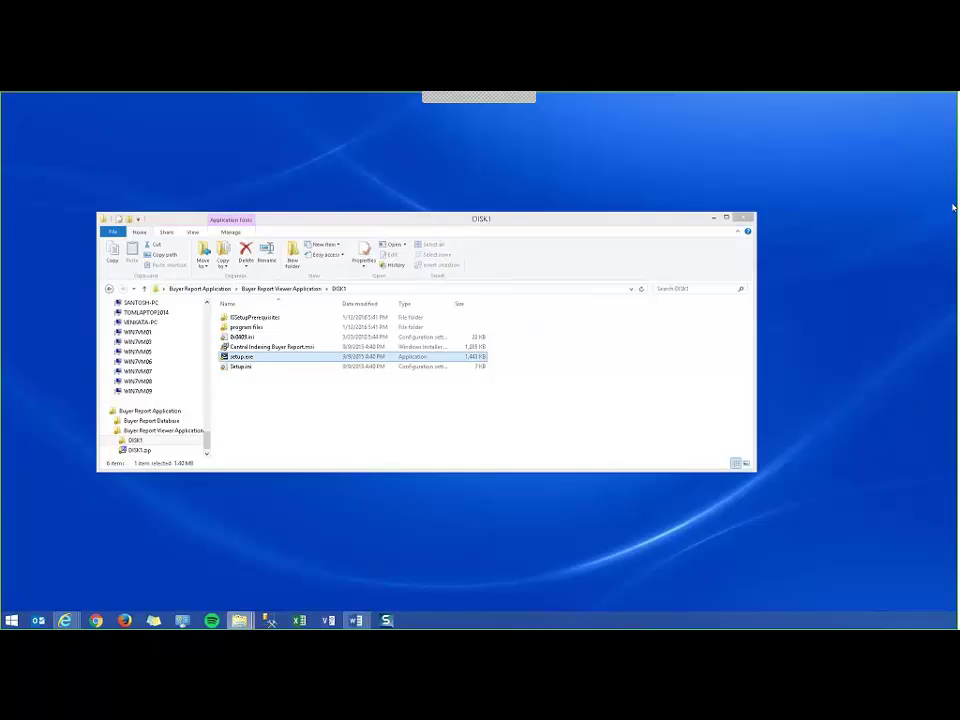
drag(470, 356, 80, 157)
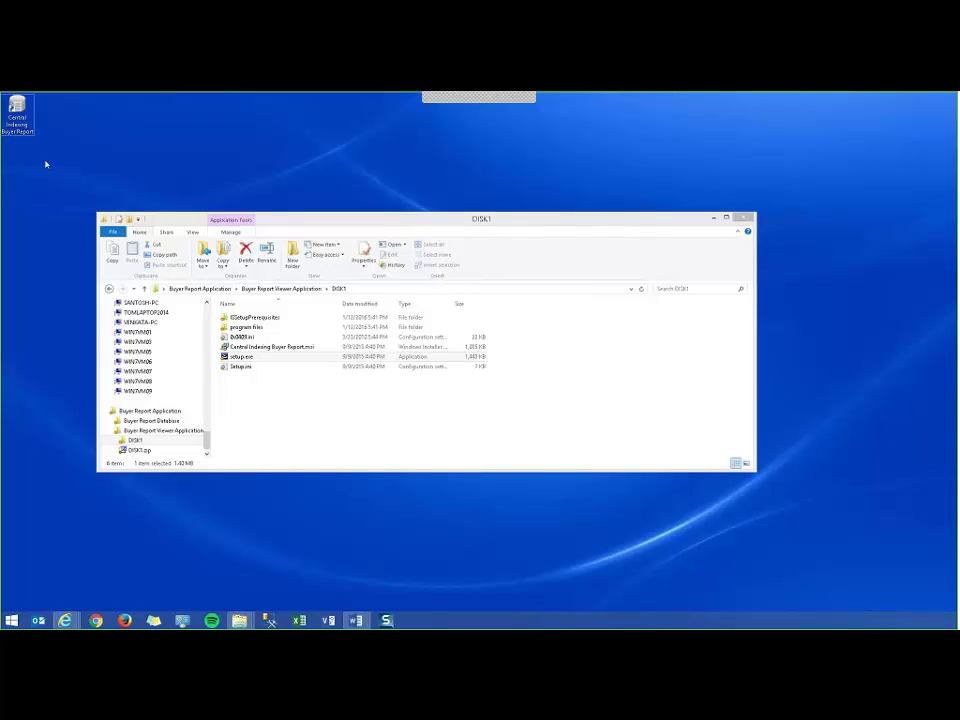
double_click(307, 358)
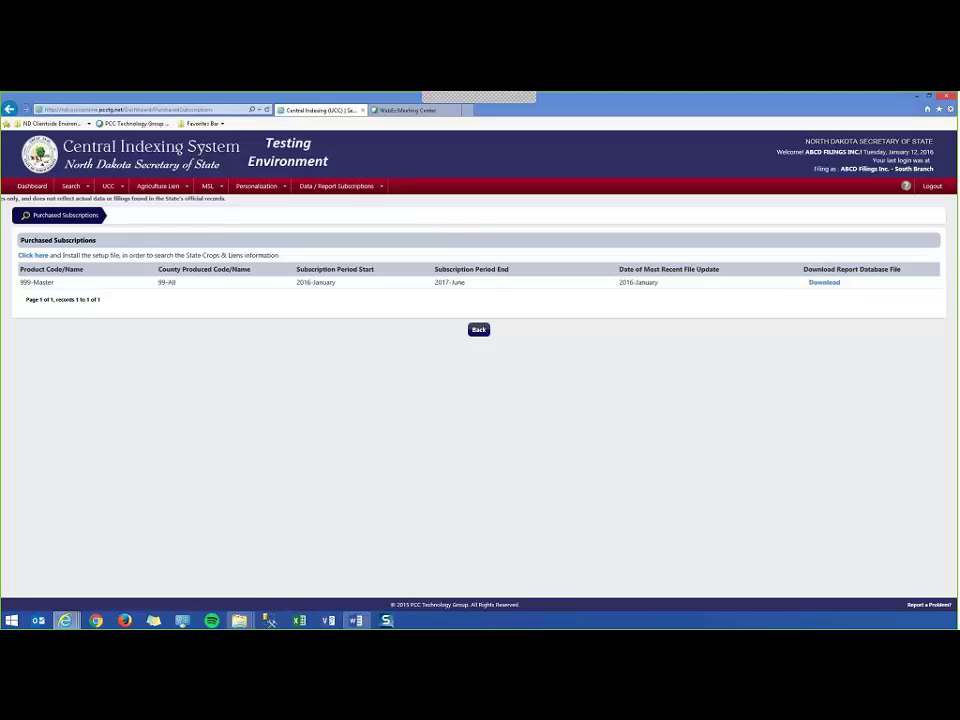
click(822, 284)
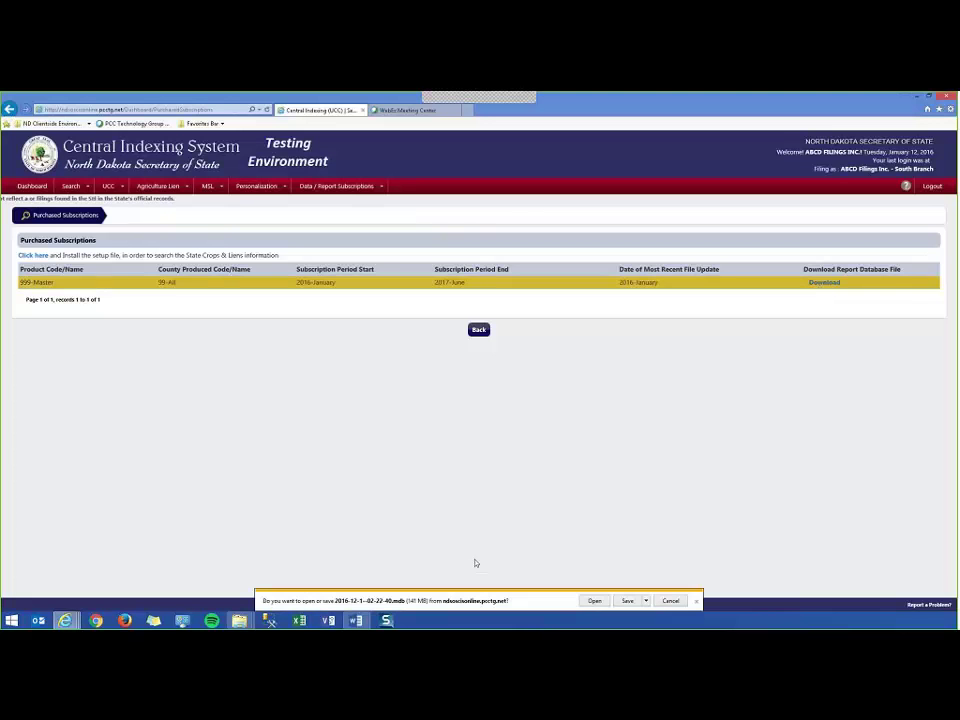
click(646, 600)
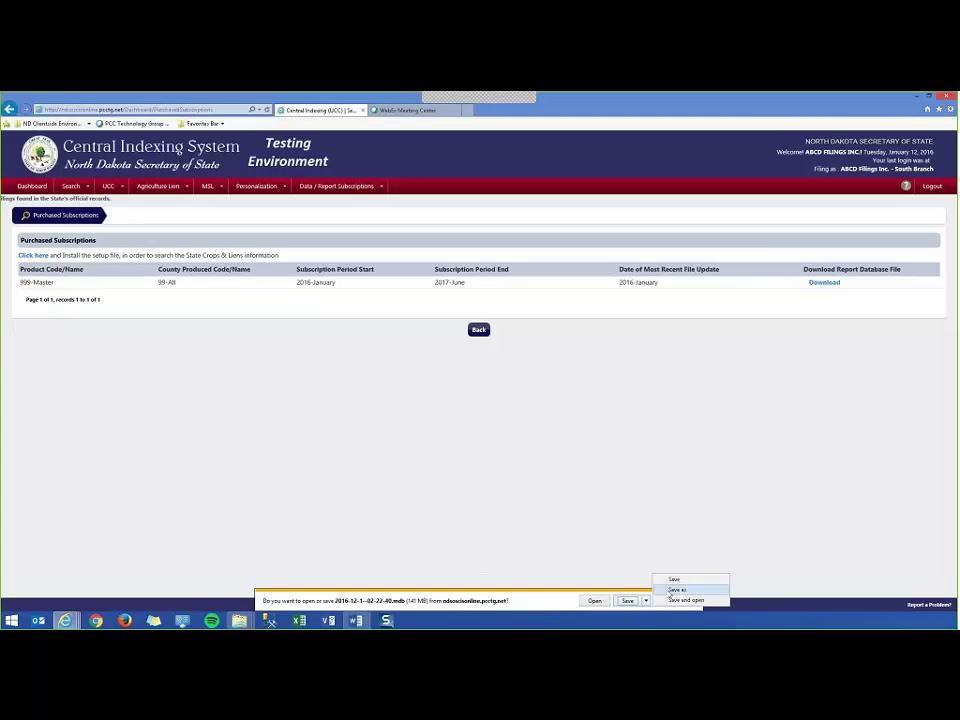
click(672, 590)
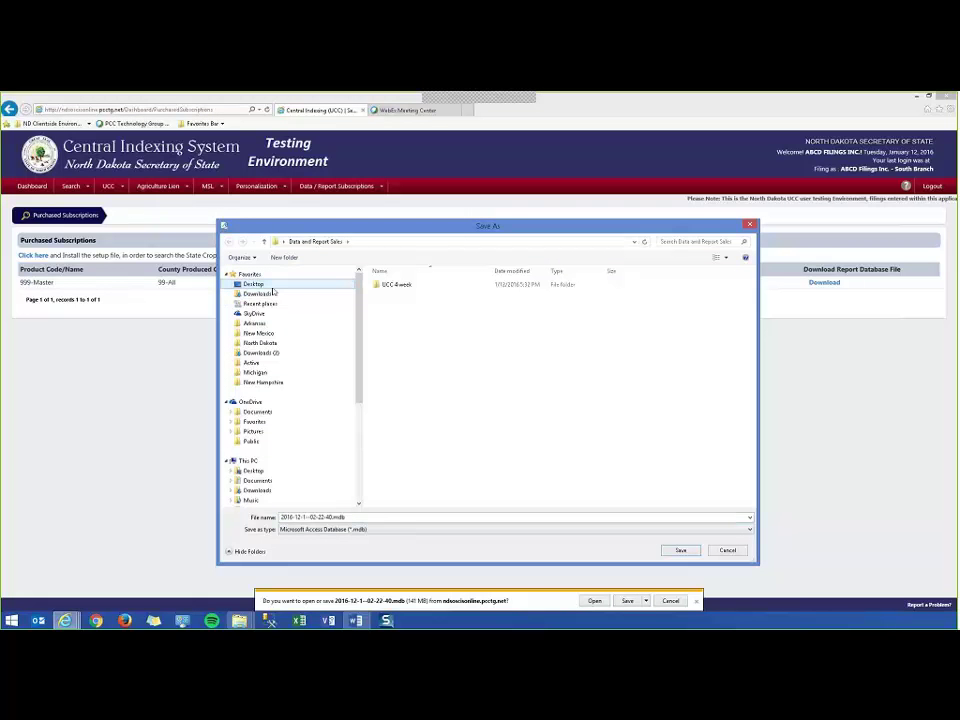
click(253, 284)
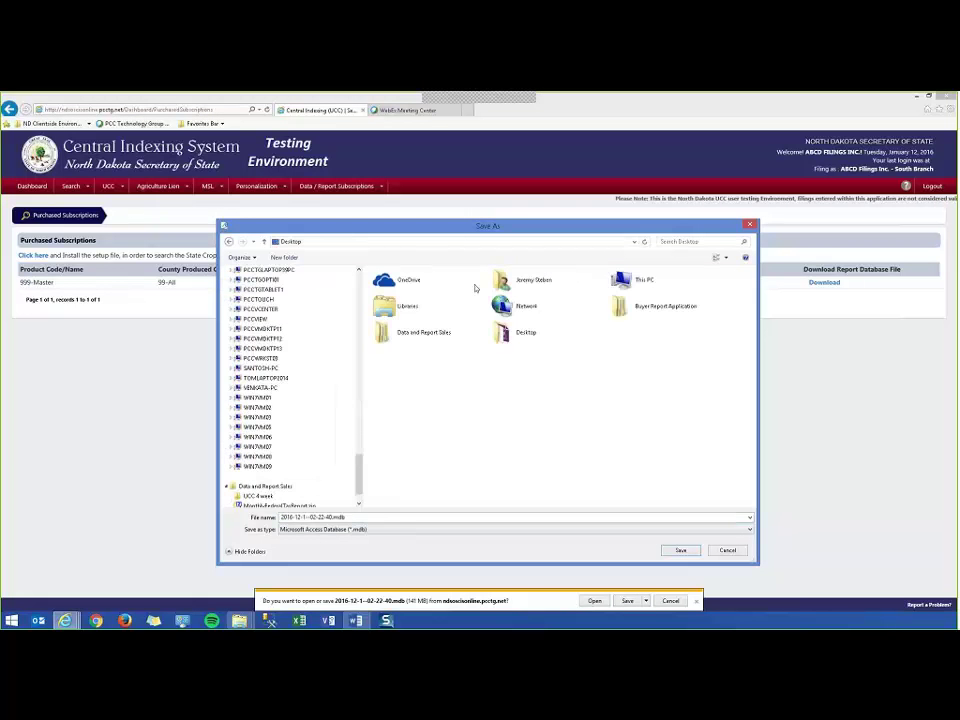
click(634, 310)
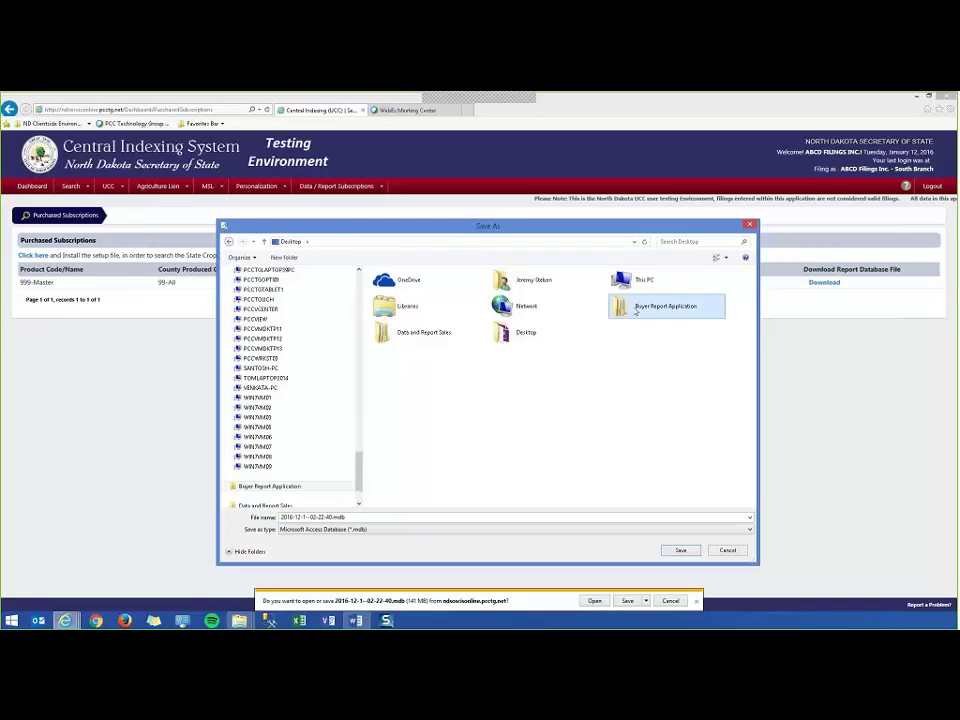
double_click(634, 310)
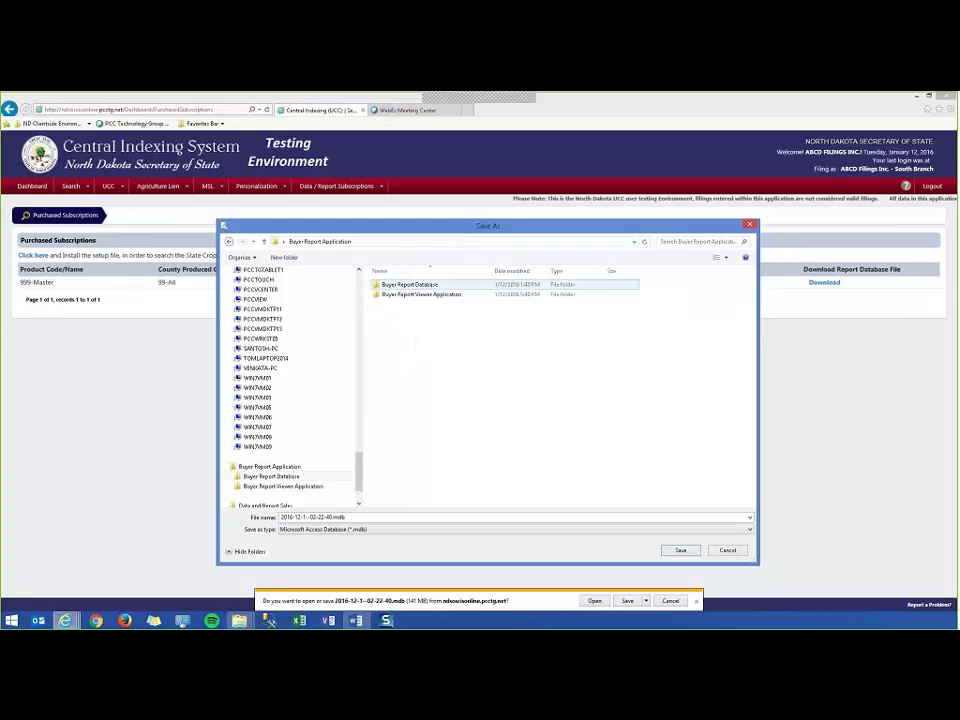
double_click(412, 285)
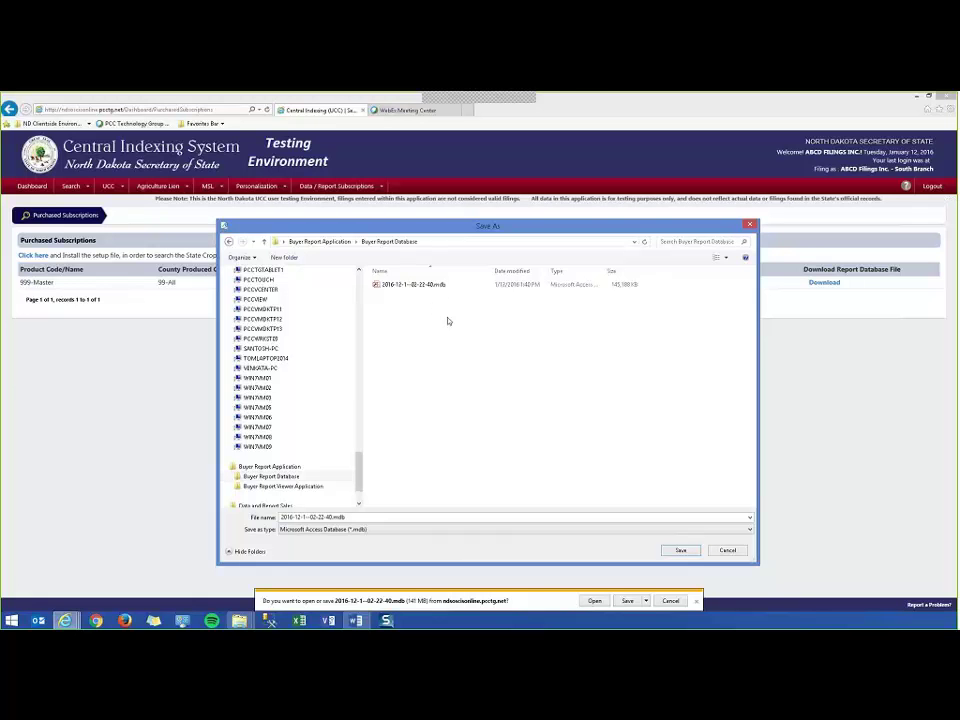
key(Escape)
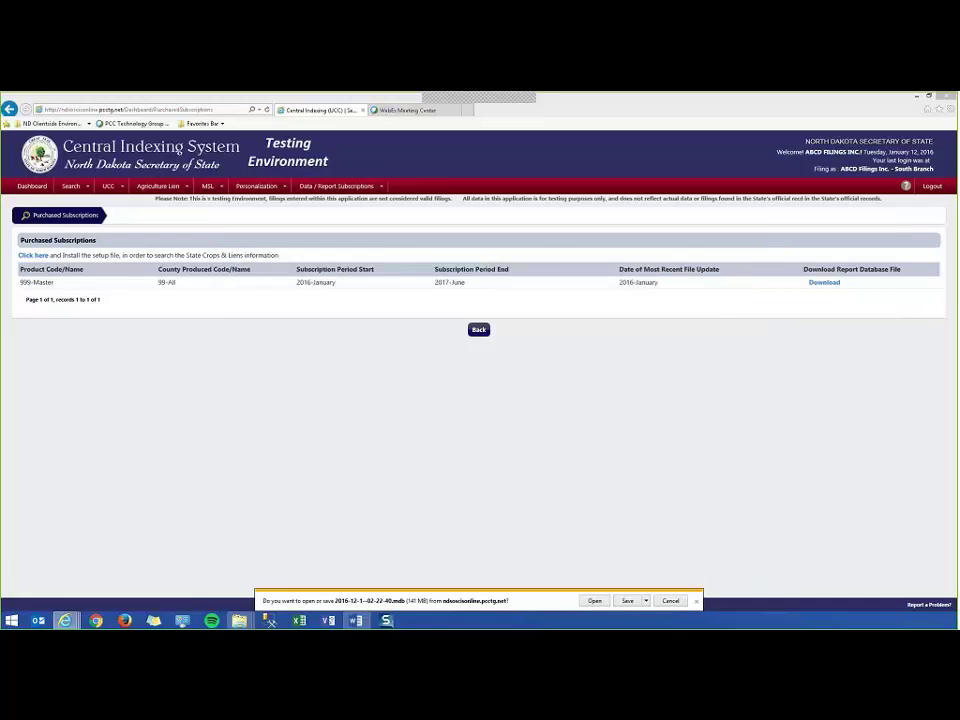
key(Escape)
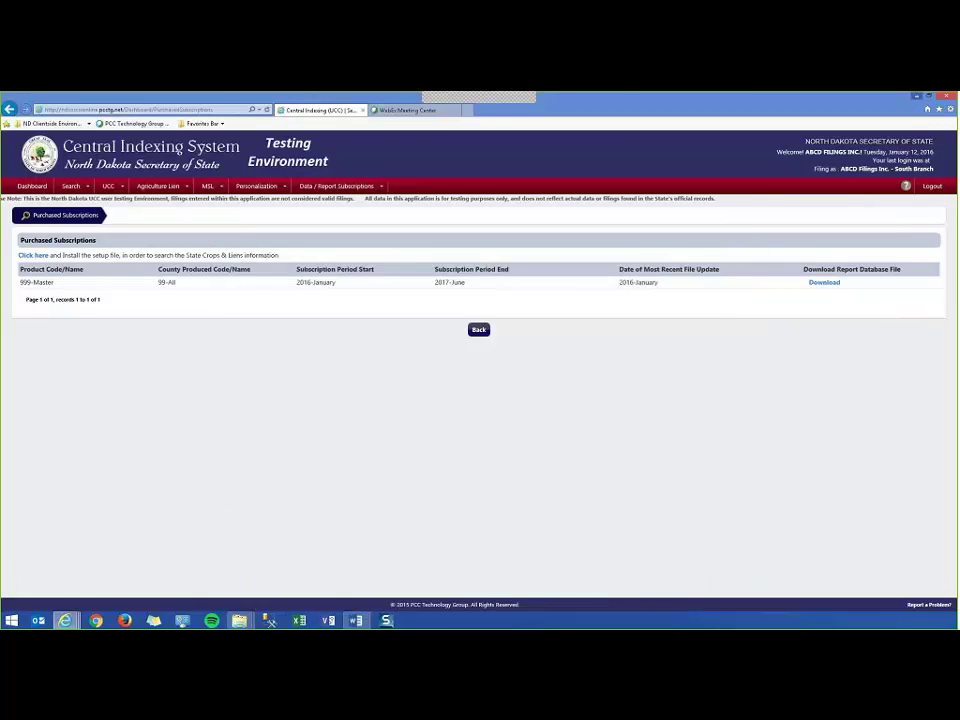
Delete BuyerReportMDBFile.zip from the Buyer Report Database folder in File Explorer.
click(239, 620)
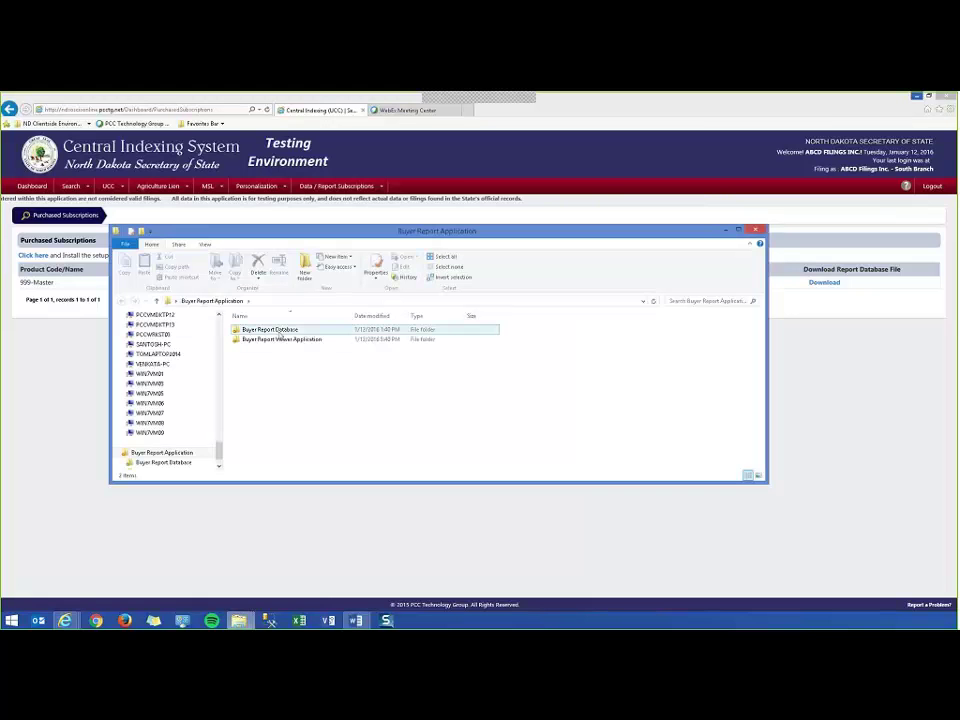
double_click(279, 331)
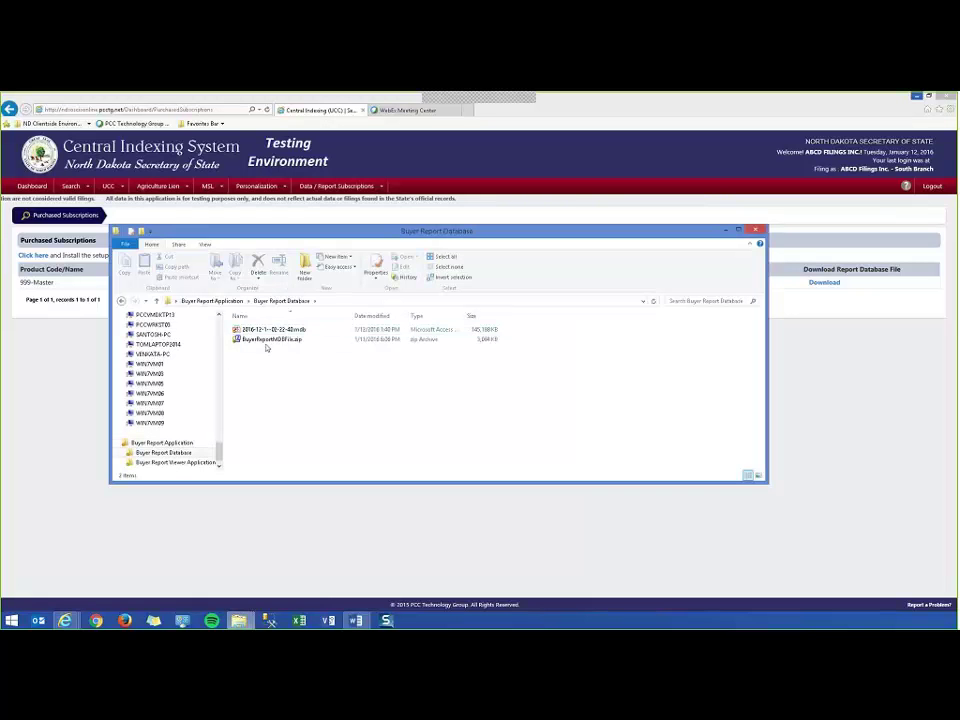
click(250, 341)
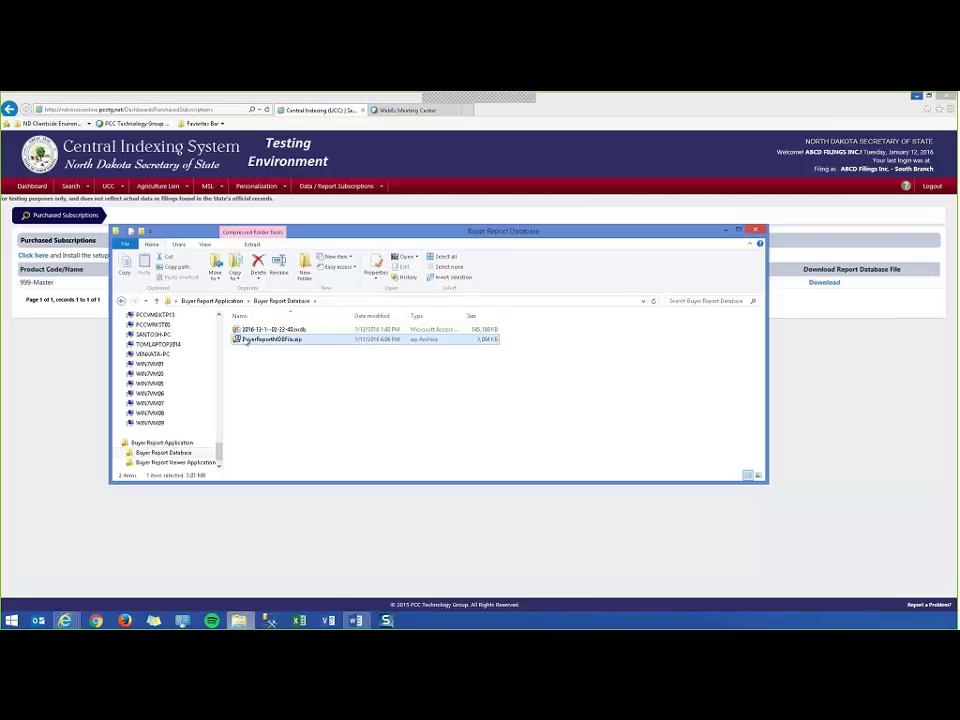
key(Delete)
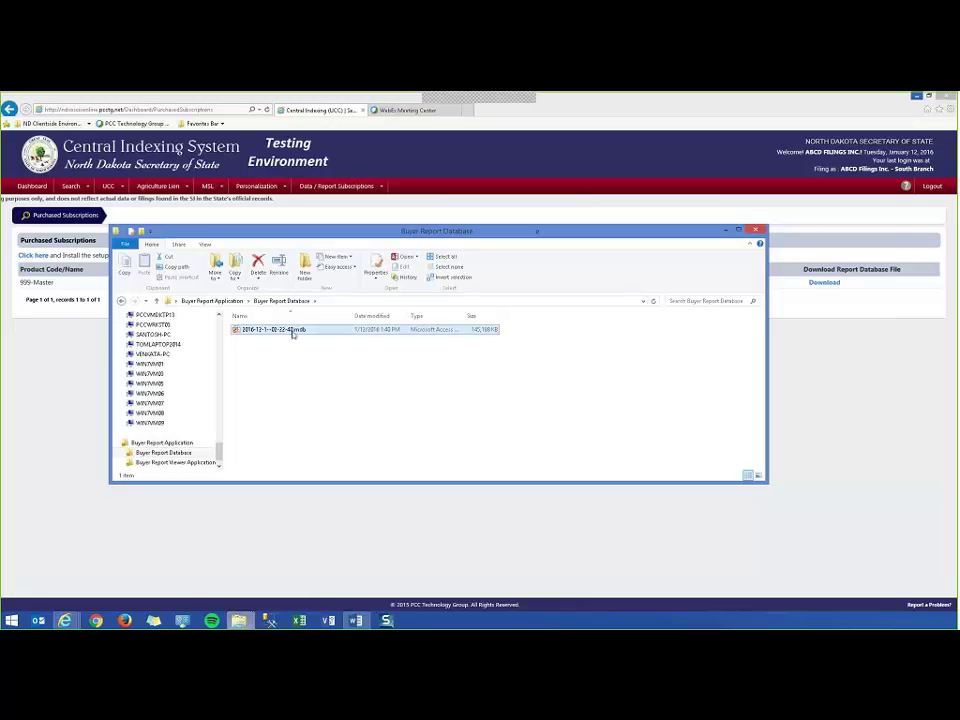
Minimize the browser and launch Central Indexing Buyer Report from its desktop shortcut.
click(315, 331)
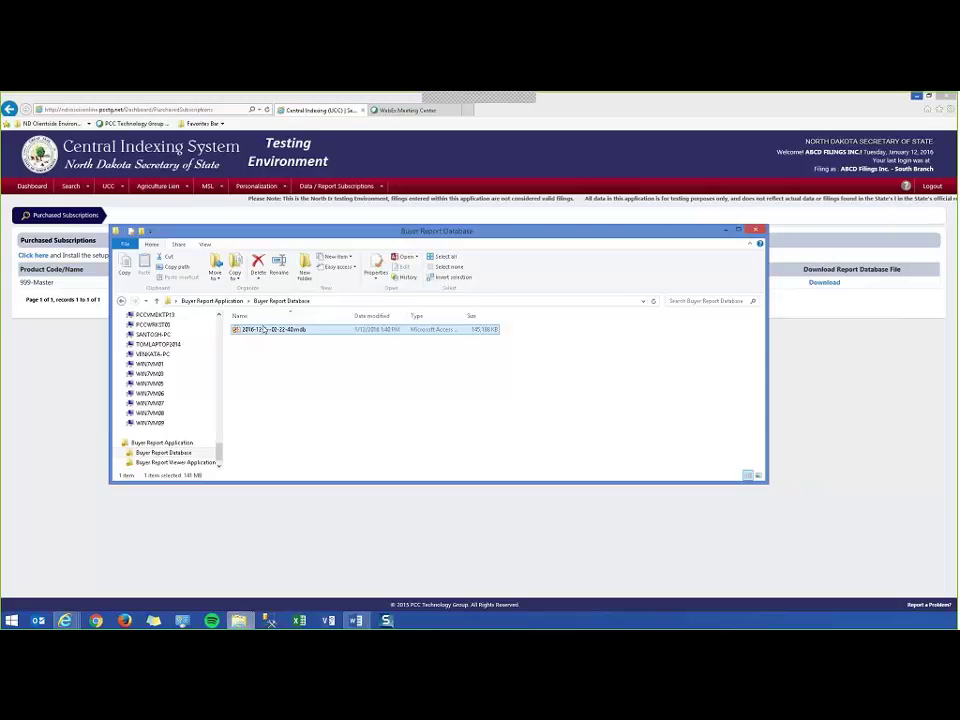
click(917, 97)
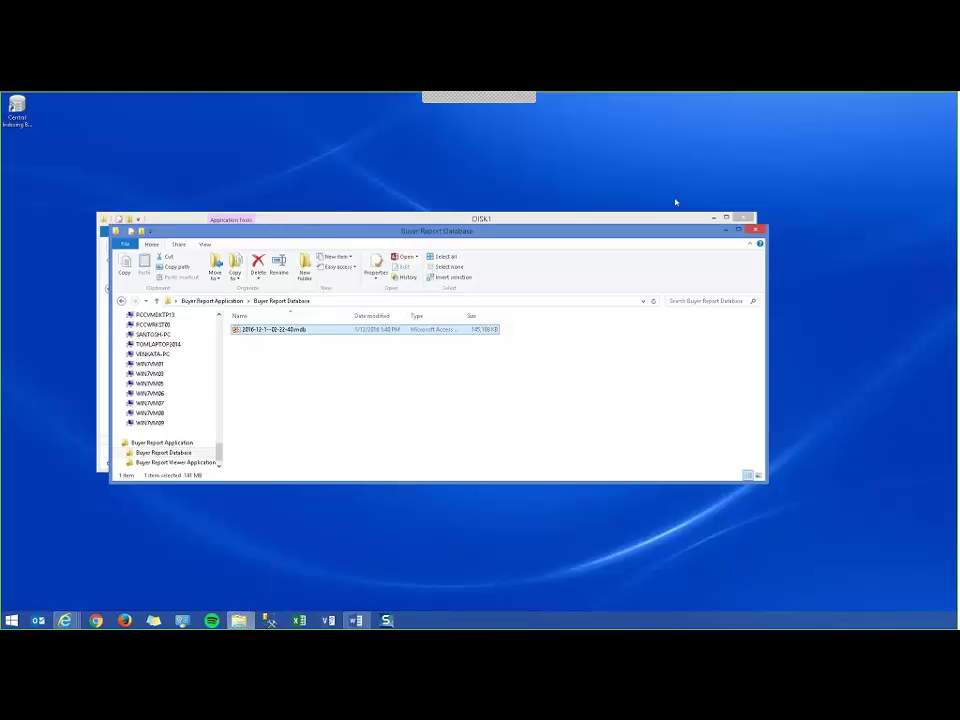
click(17, 108)
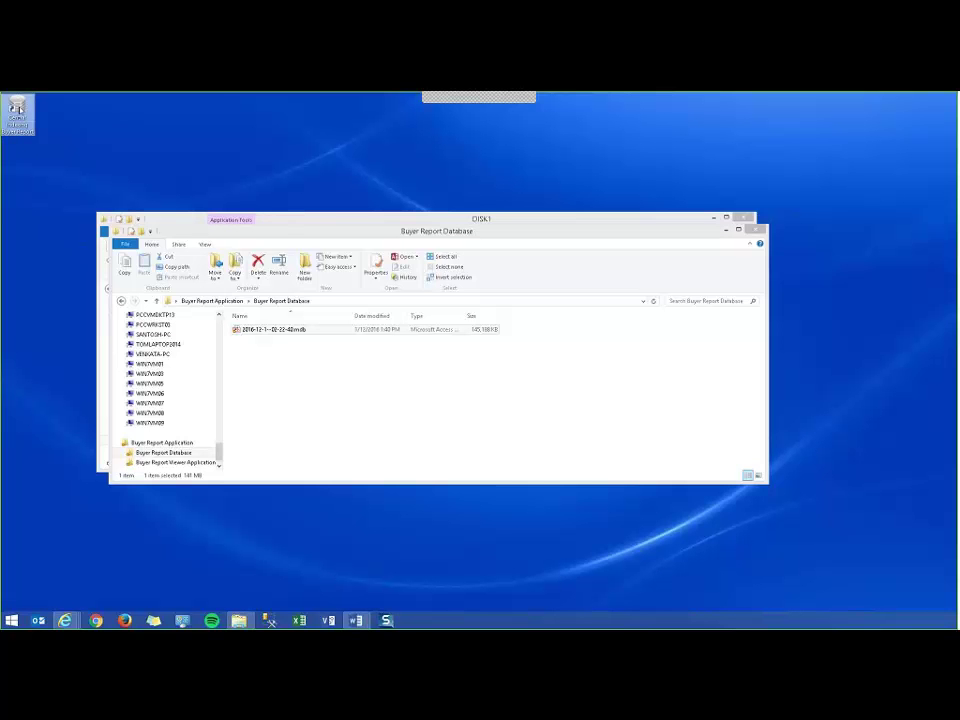
double_click(17, 106)
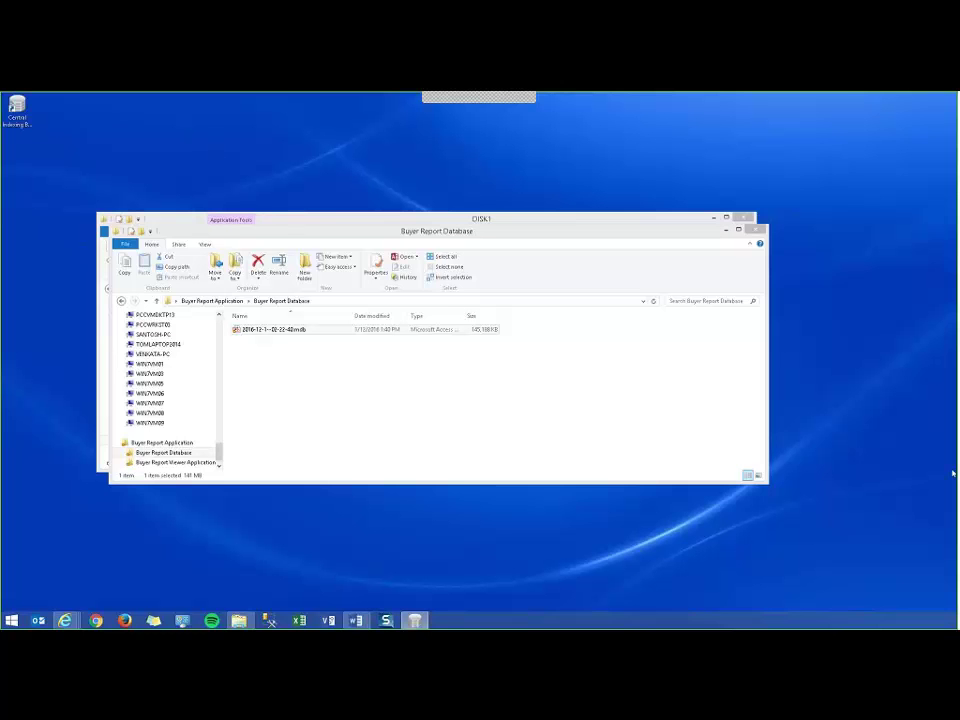
drag(700, 150, 365, 185)
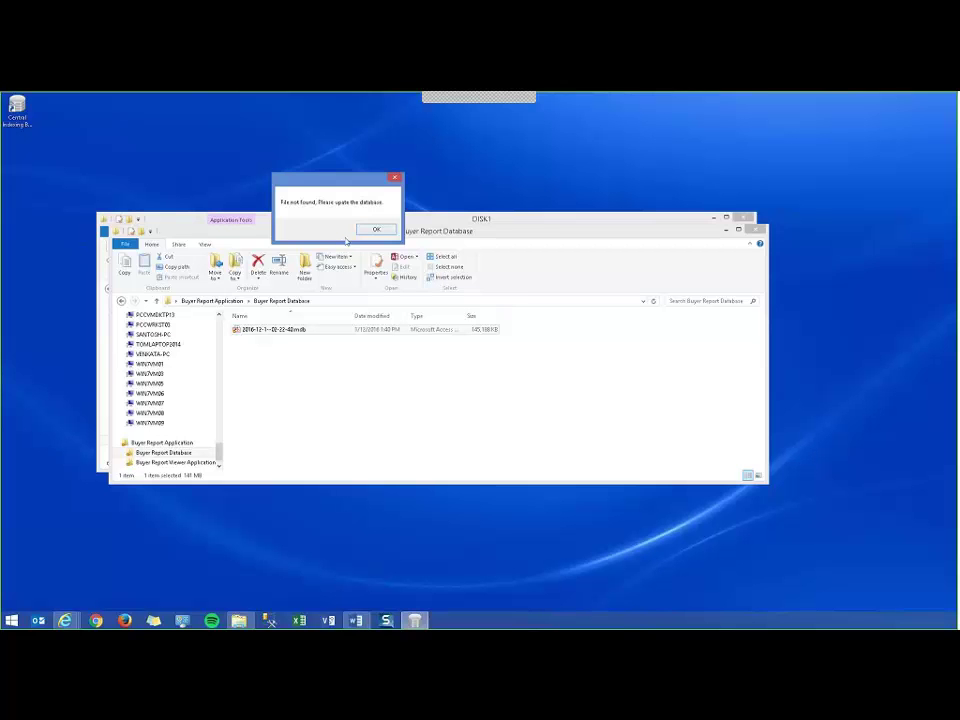
click(368, 229)
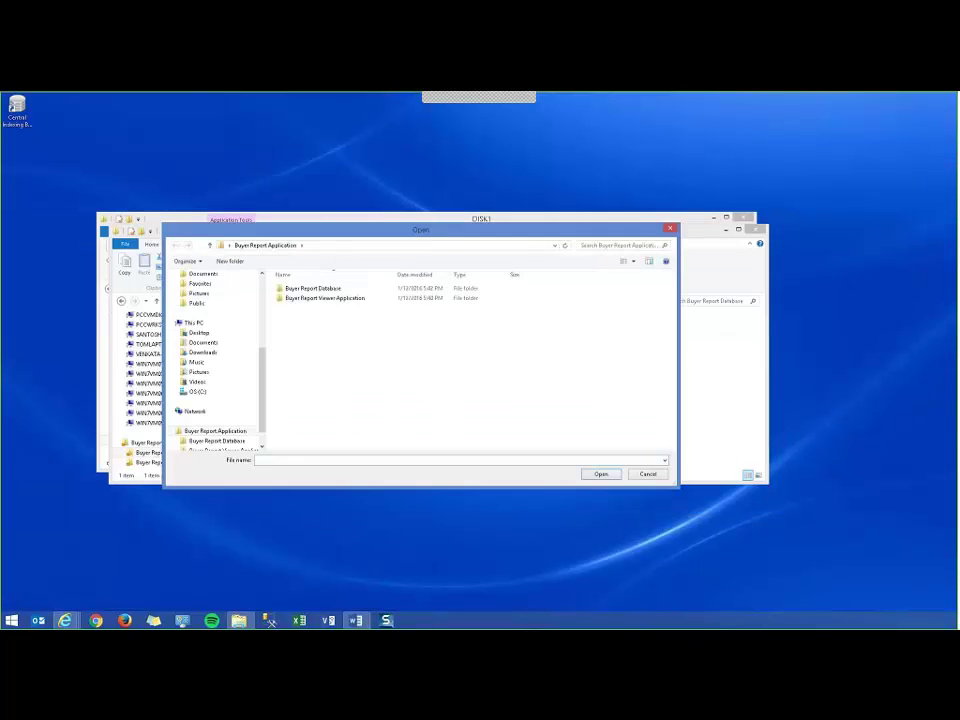
double_click(313, 290)
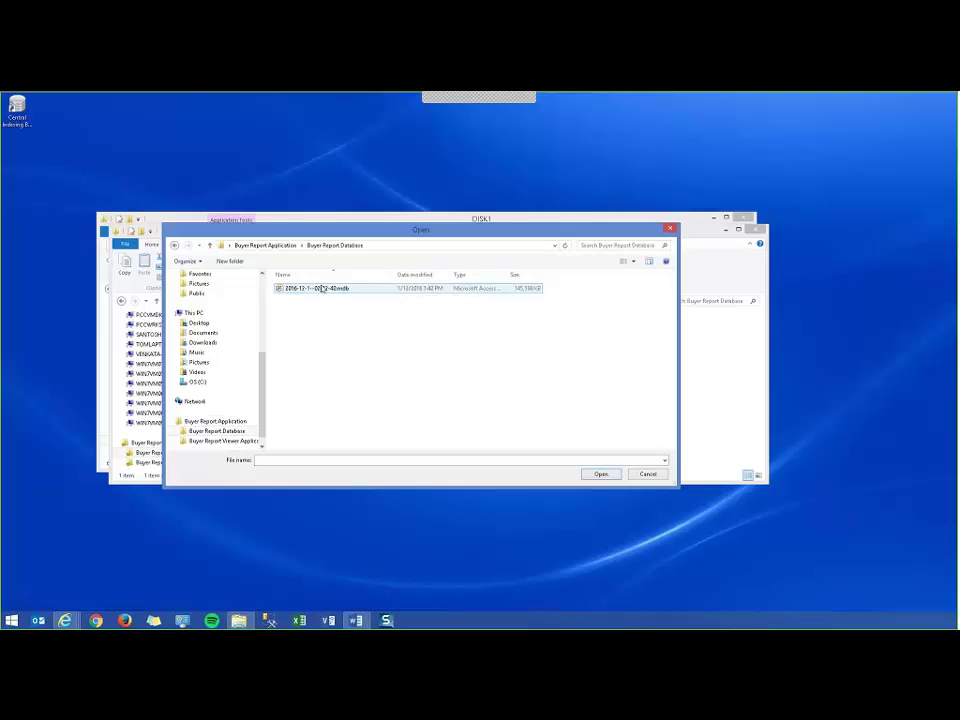
click(322, 289)
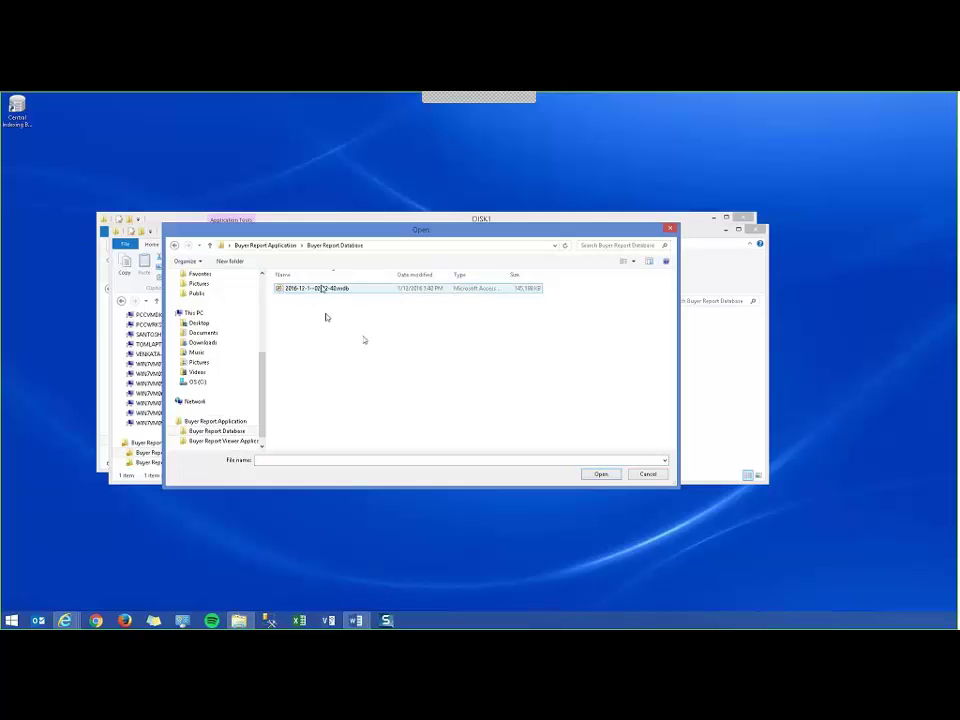
click(600, 476)
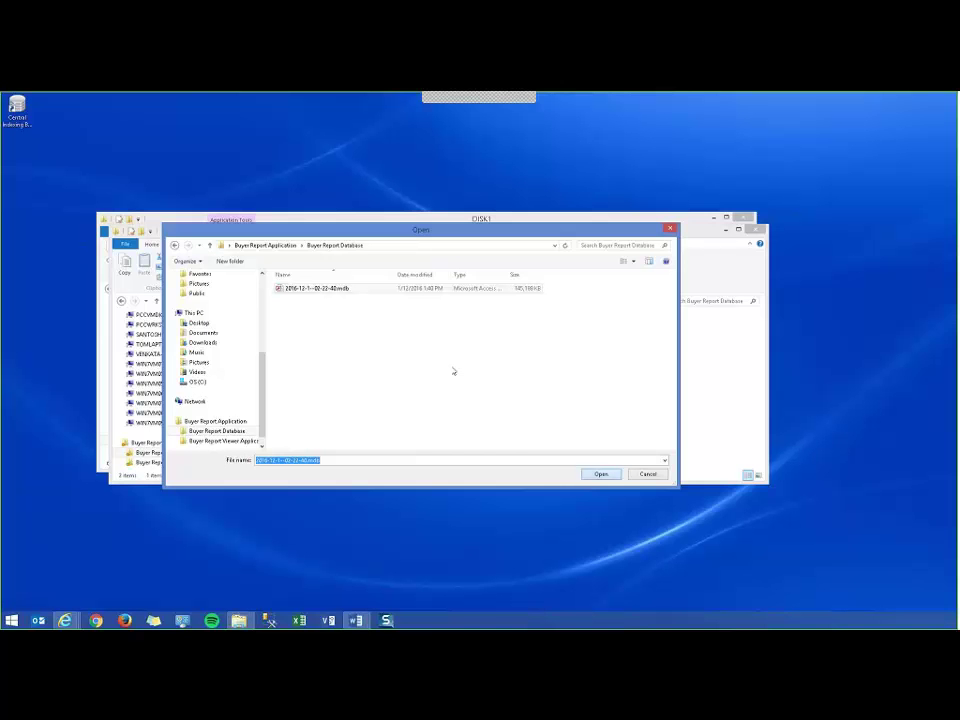
key(Return)
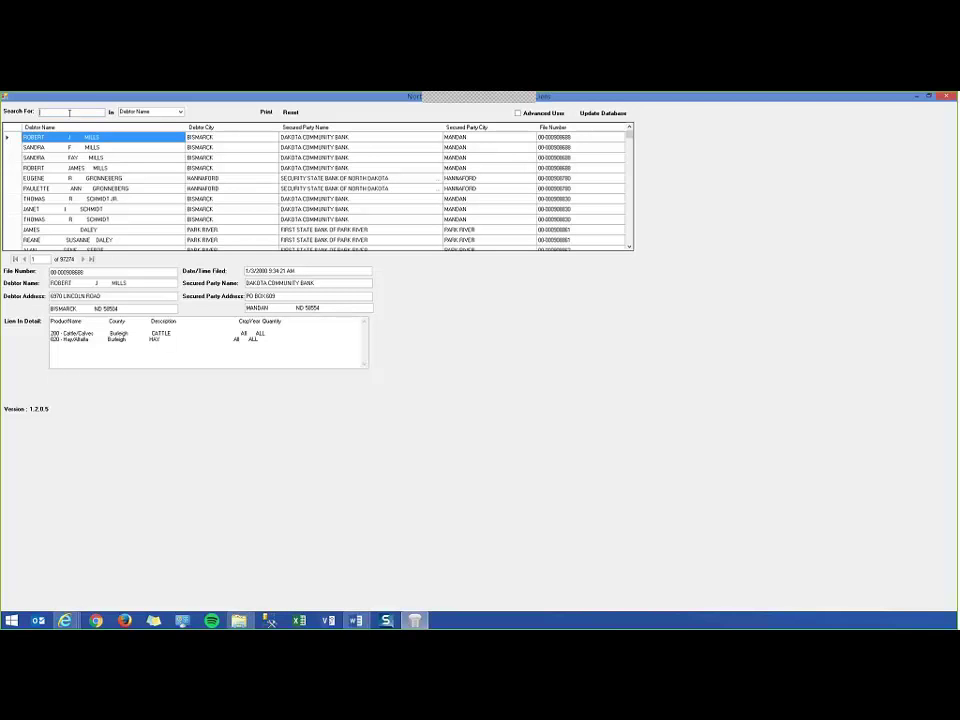
Search the debtor names for a common first name, and clear the search text.
text(ri)
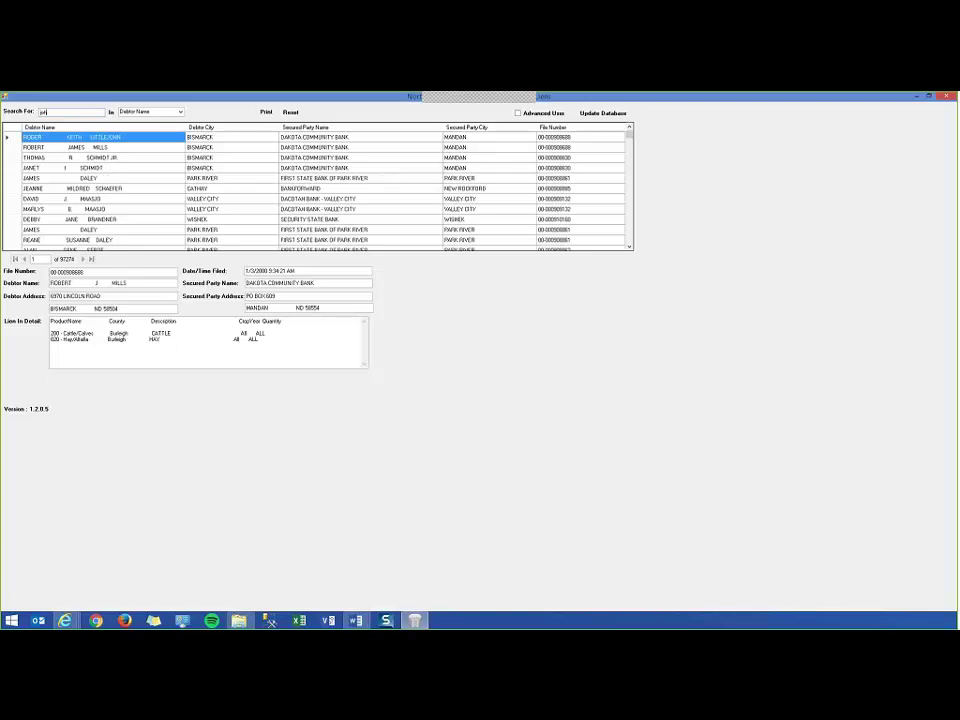
text(hn)
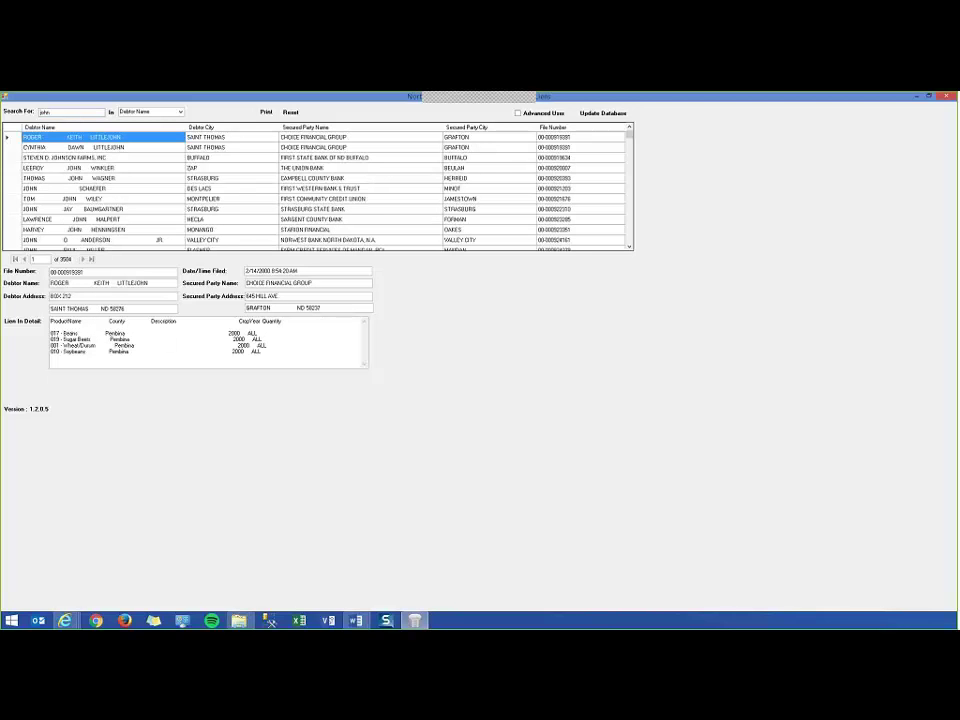
key(BackSpace)
key(BackSpace)
key(BackSpace)
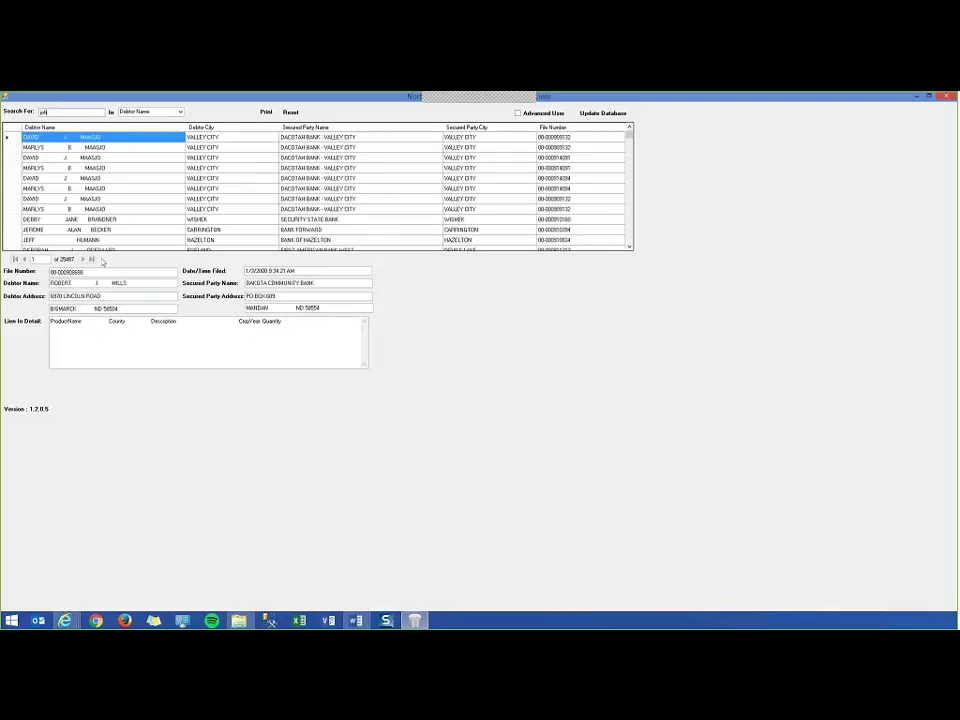
key(BackSpace)
Select the ninth debtor record and highlight its lien details to review them.
key(Down)
key(Down)
key(Down)
key(Down)
key(Down)
key(Down)
key(Down)
key(Down)
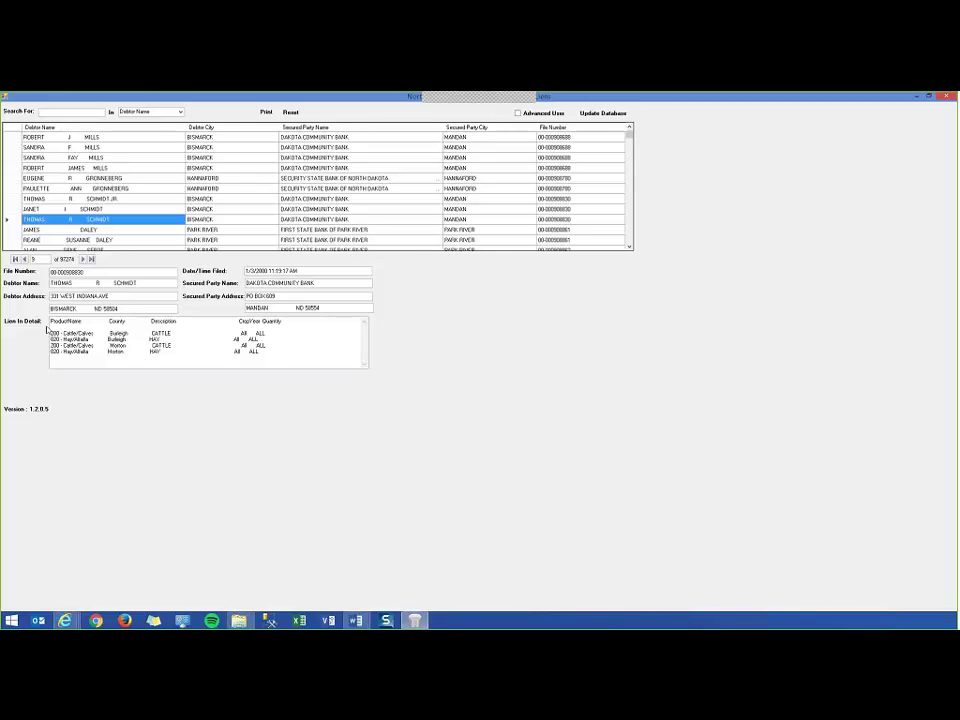
drag(51, 321, 295, 351)
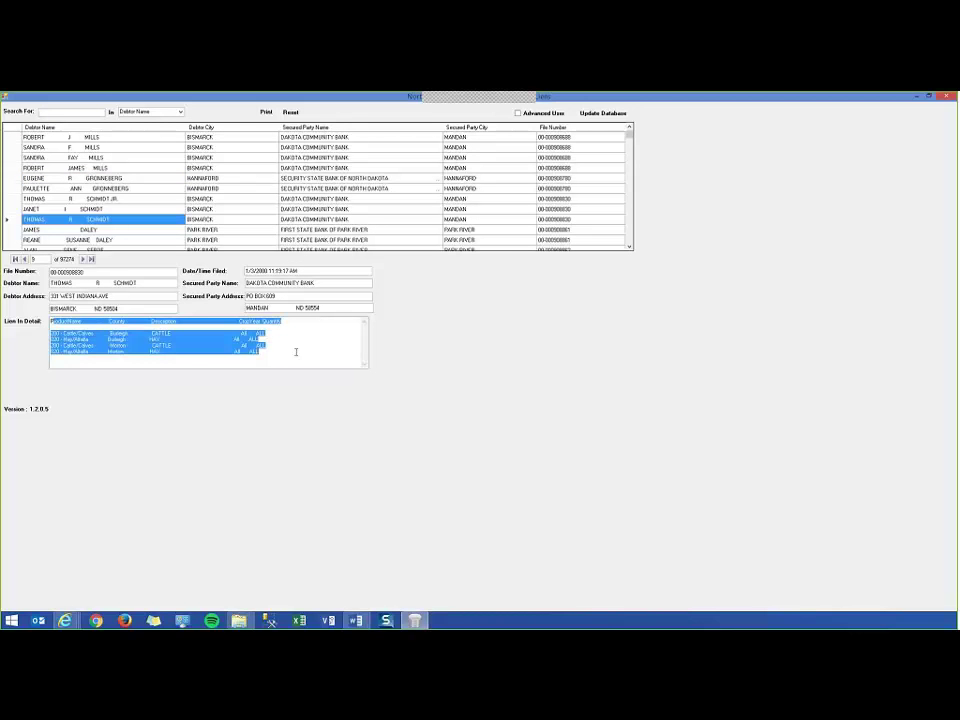
click(185, 358)
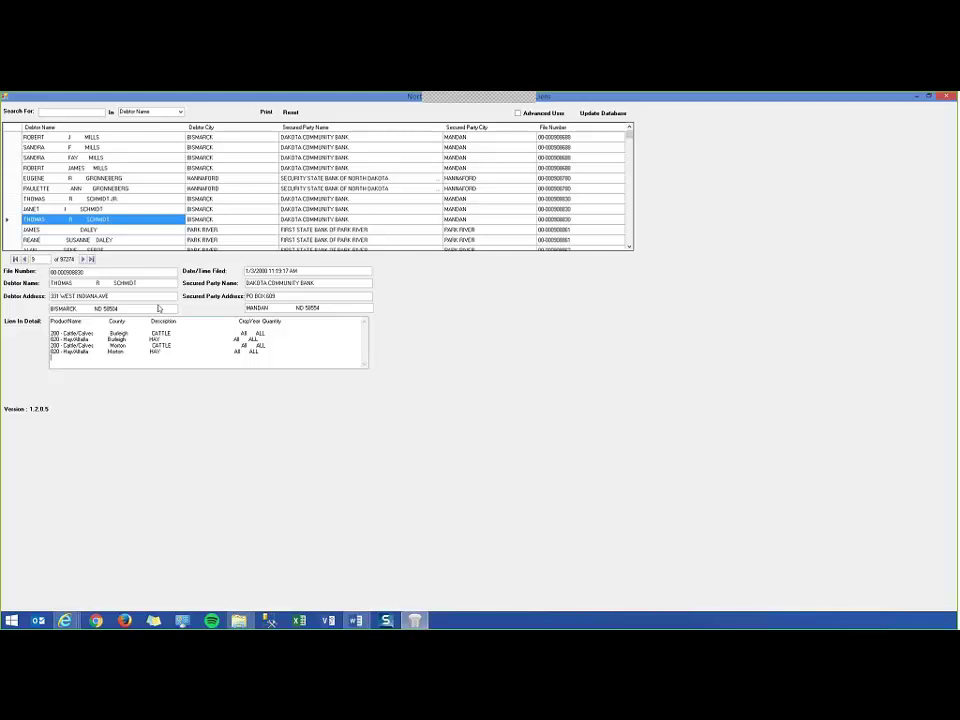
Set the search criterion to SSN and make the search field ready for an entry.
click(150, 111)
click(128, 125)
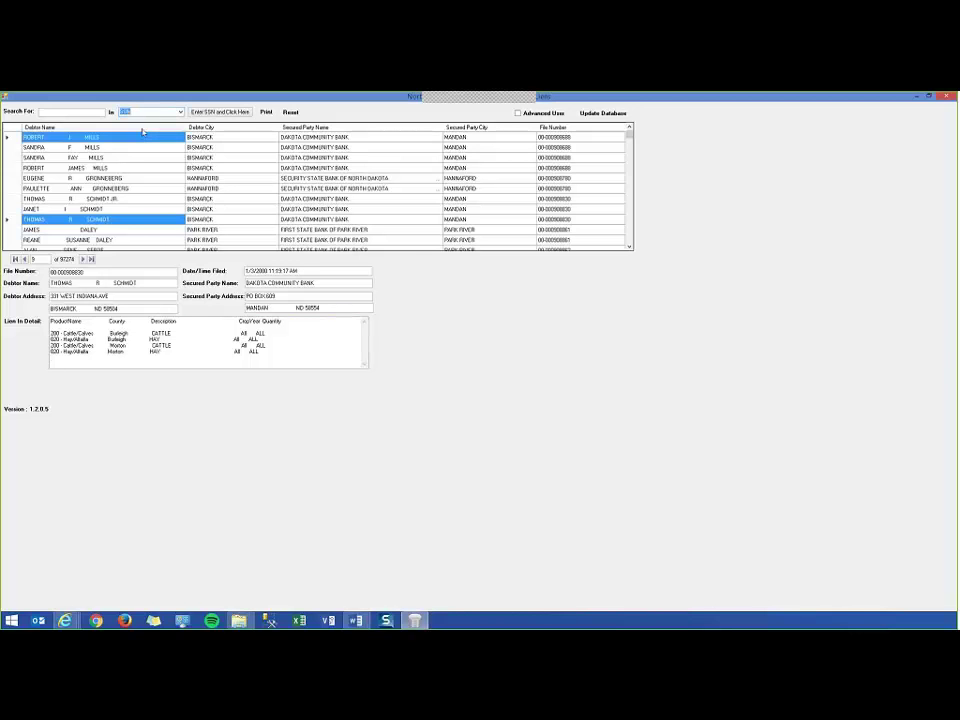
click(70, 111)
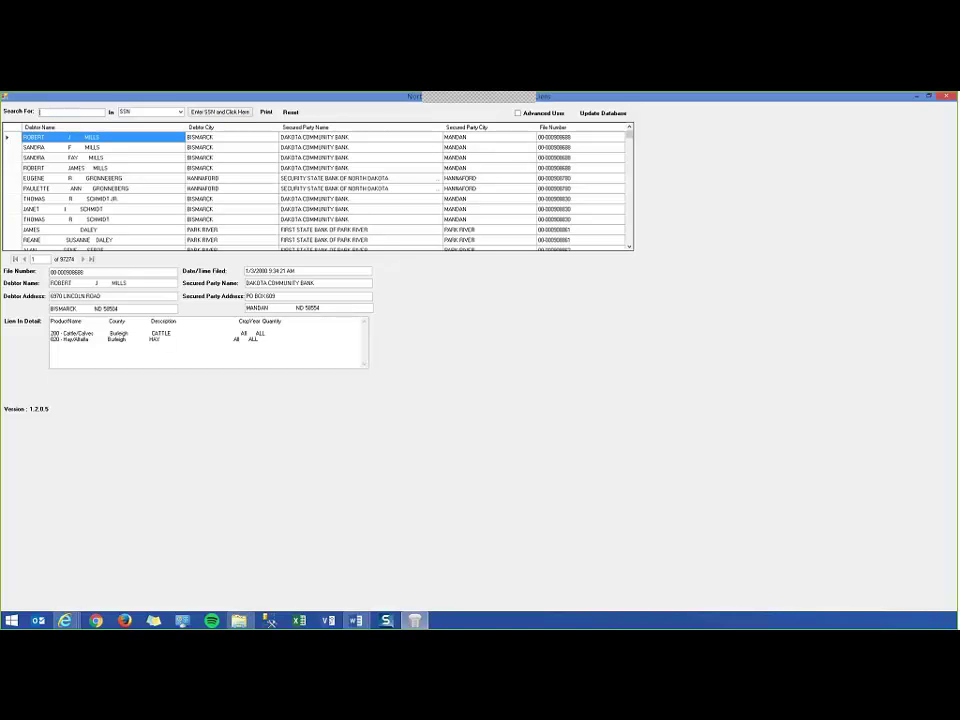
Search by Secured Party Name for "rob", and clear the search text.
click(161, 110)
click(161, 110)
click(148, 133)
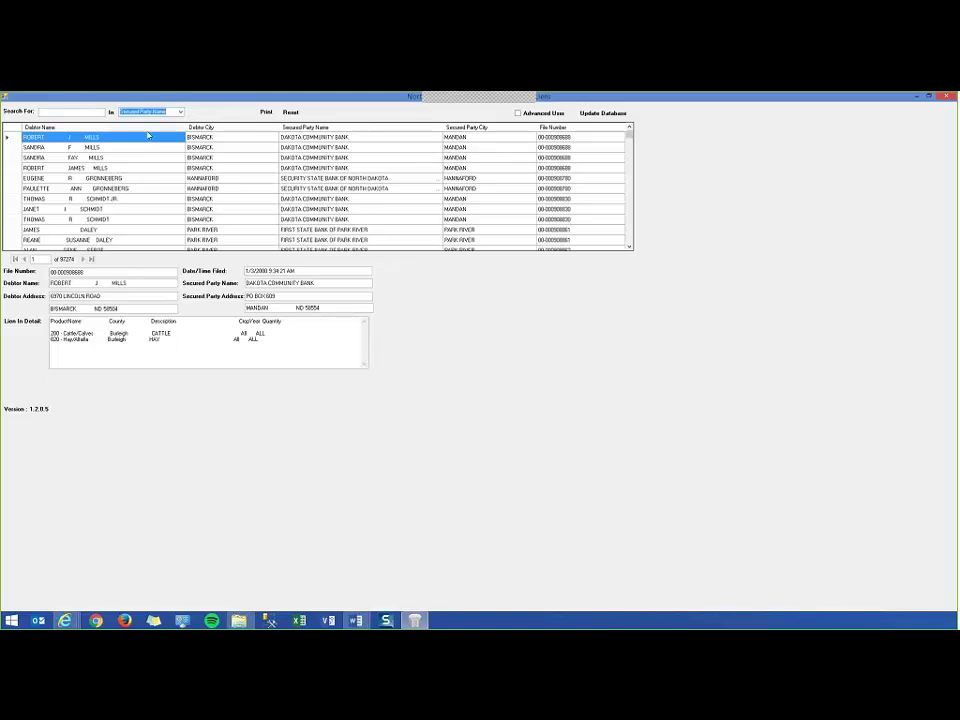
click(69, 112)
text(rob)
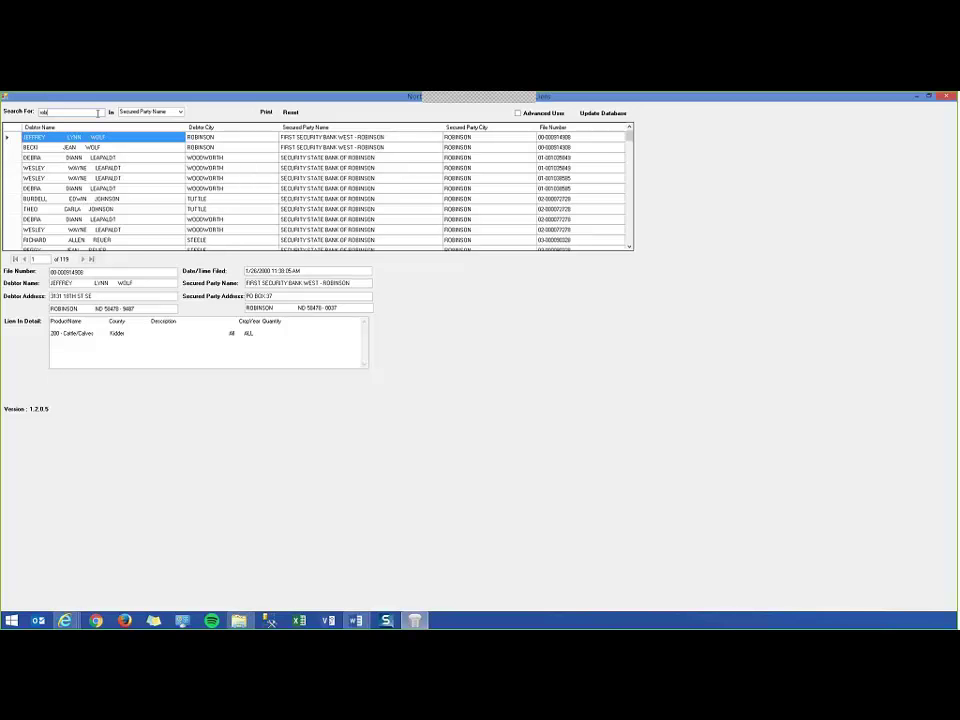
drag(97, 113, 12, 126)
key(BackSpace)
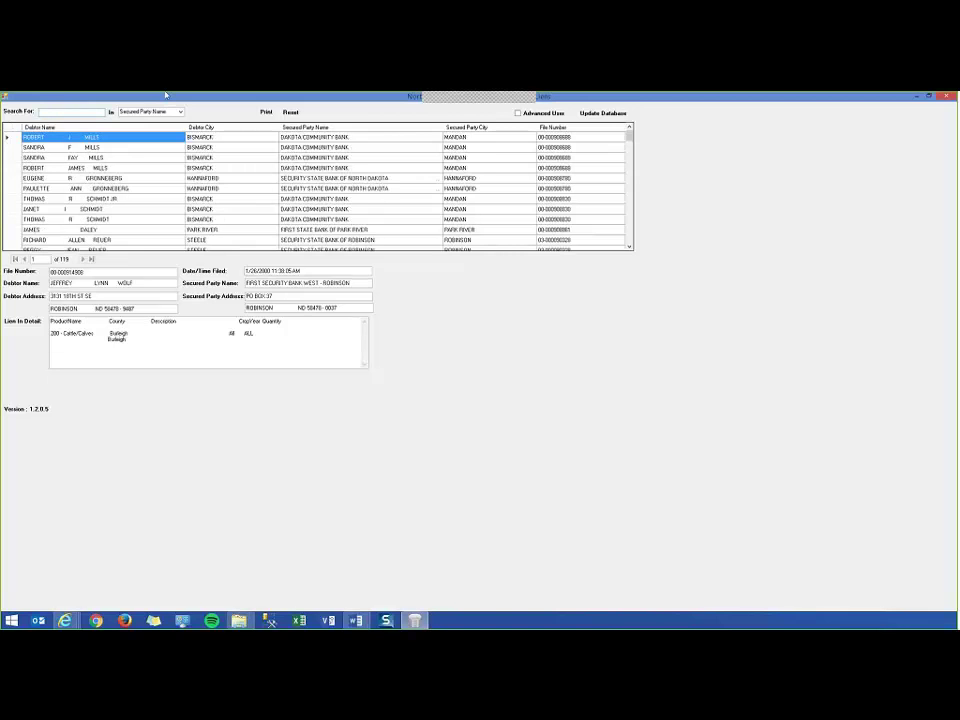
Search by File Number for records starting with 00-0009.
click(172, 112)
click(133, 138)
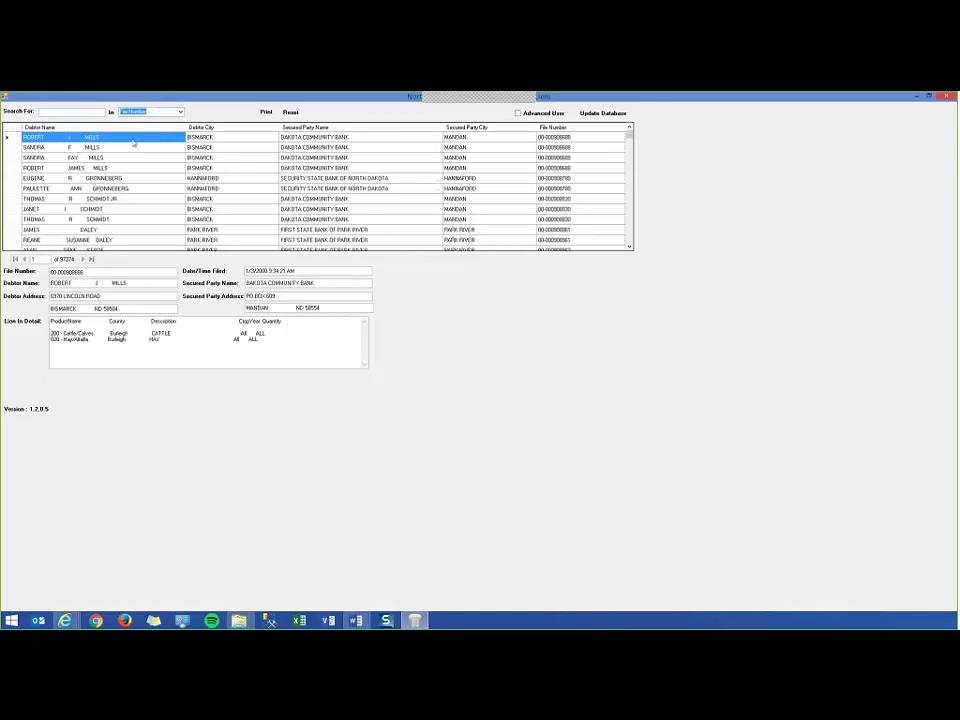
click(54, 113)
text(00-00001)
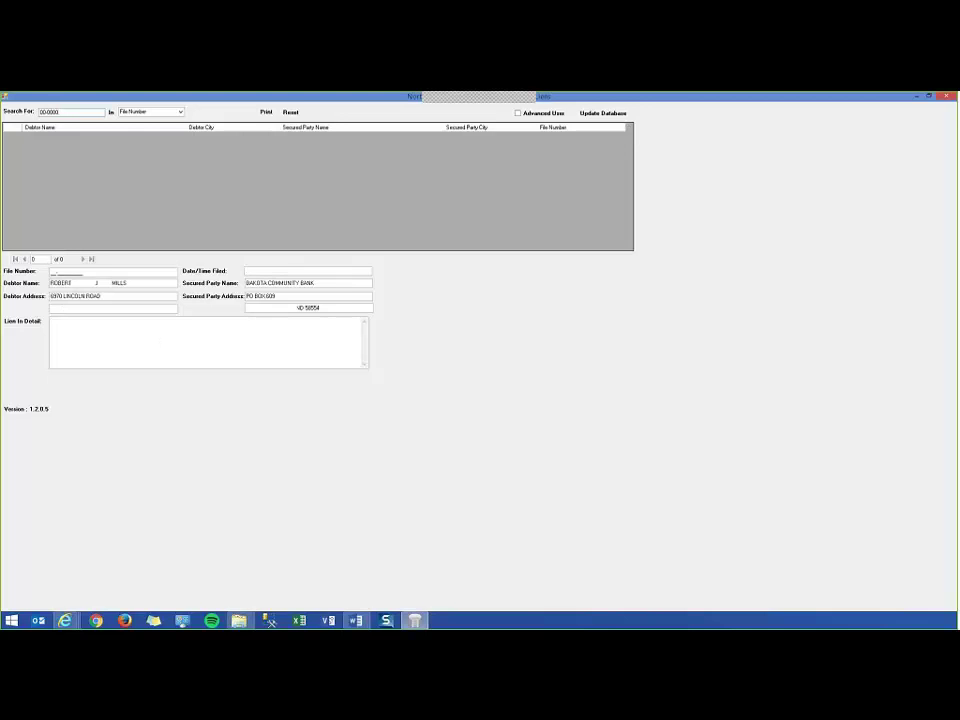
key(BackSpace)
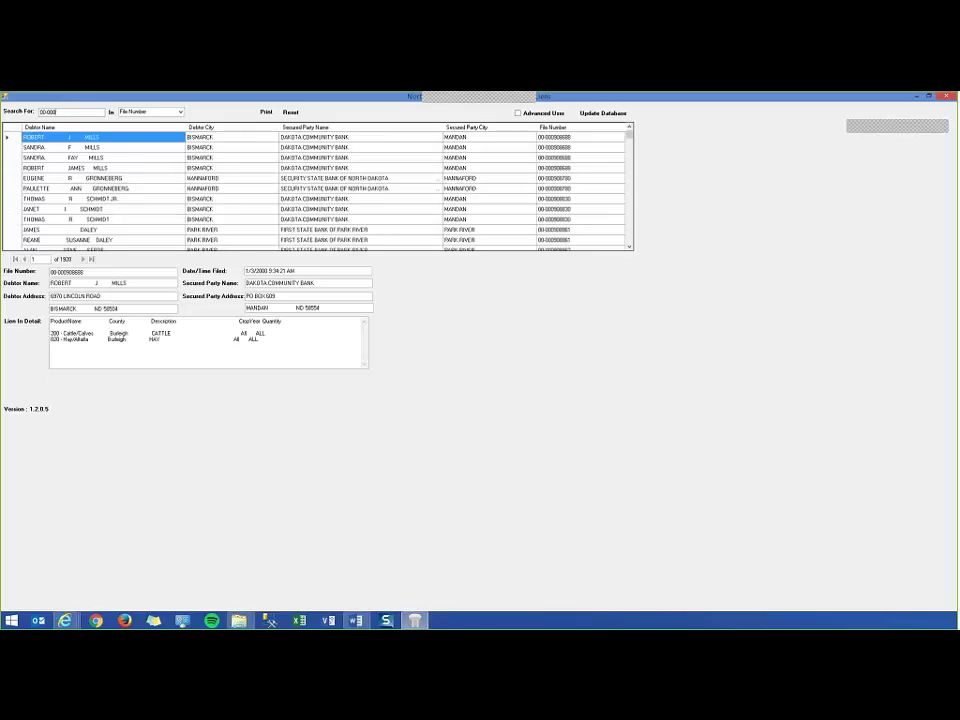
text(9)
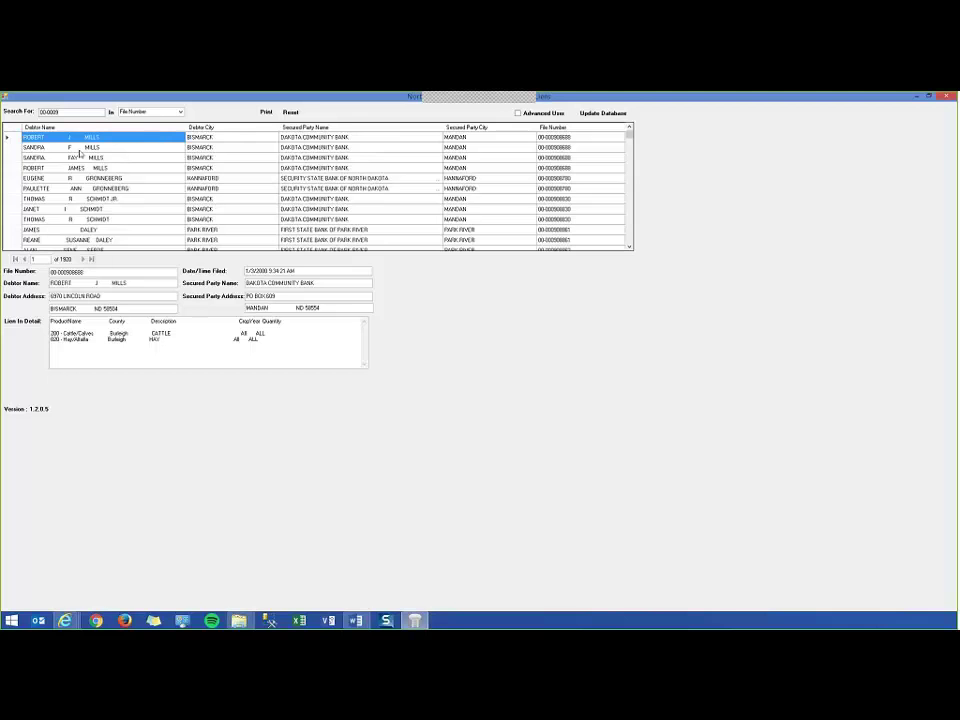
Clear the file number search and highlight the first record's file number and lien details to review them.
key(BackSpace)
key(BackSpace)
key(BackSpace)
key(BackSpace)
key(BackSpace)
key(BackSpace)
key(BackSpace)
drag(53, 271, 264, 338)
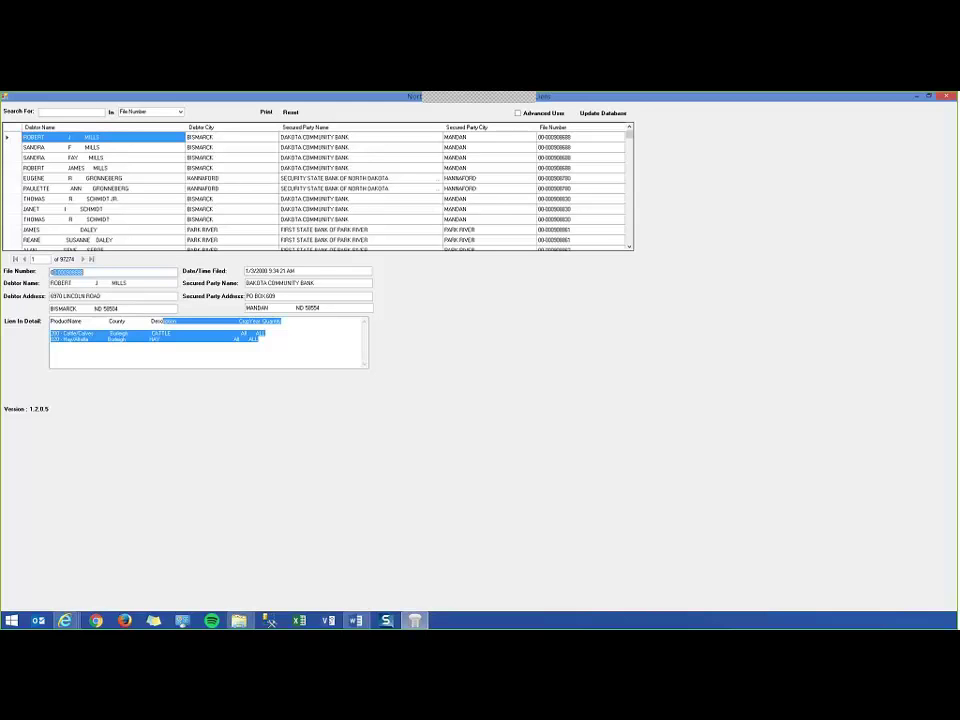
click(313, 344)
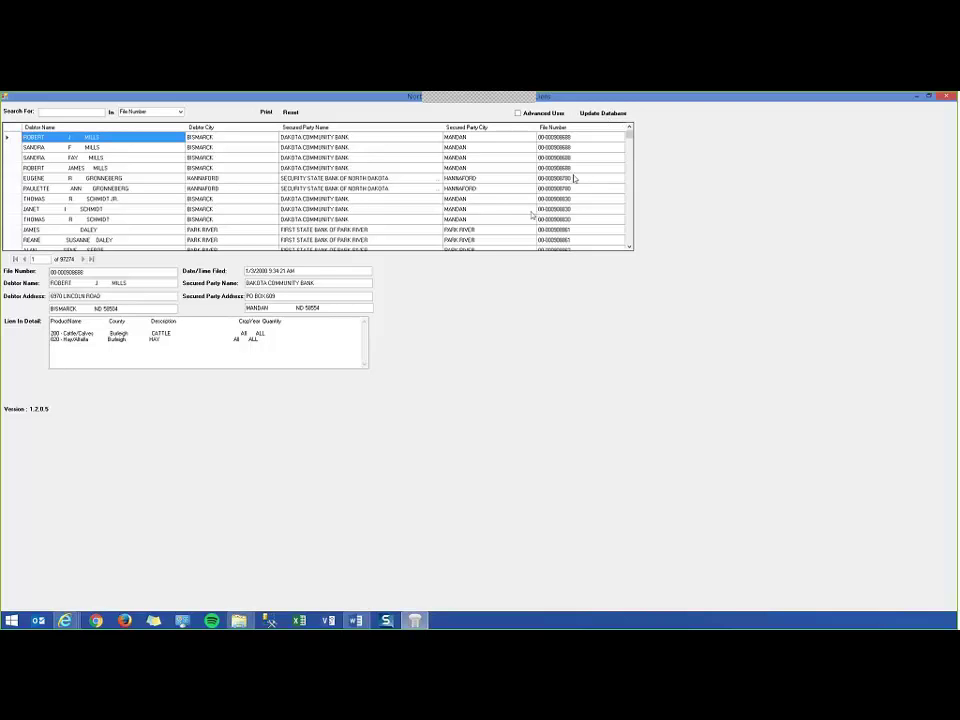
click(601, 116)
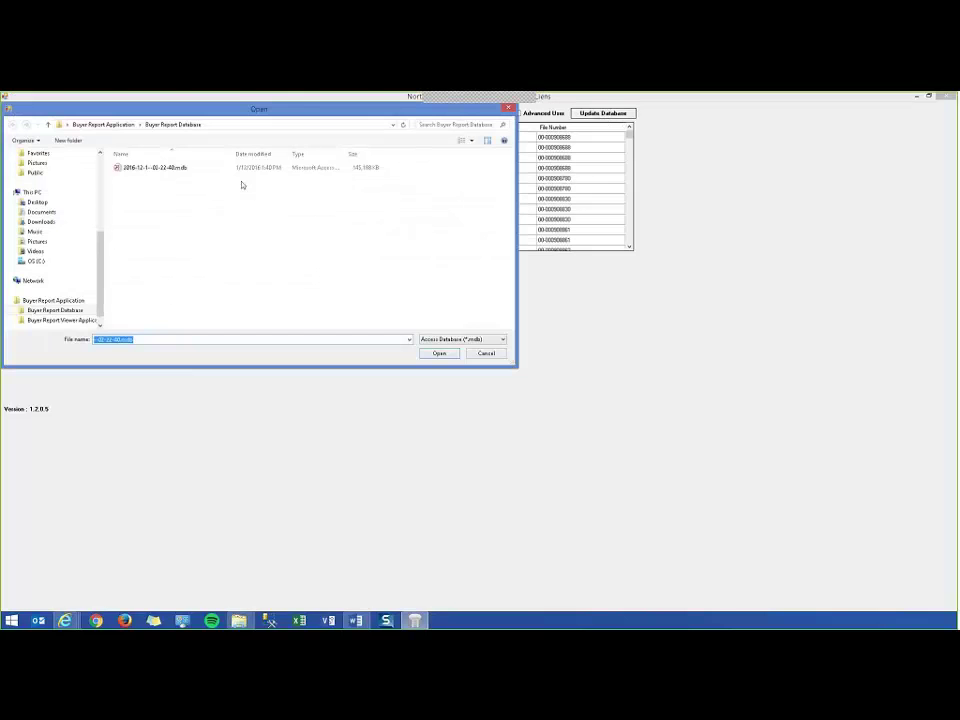
click(157, 170)
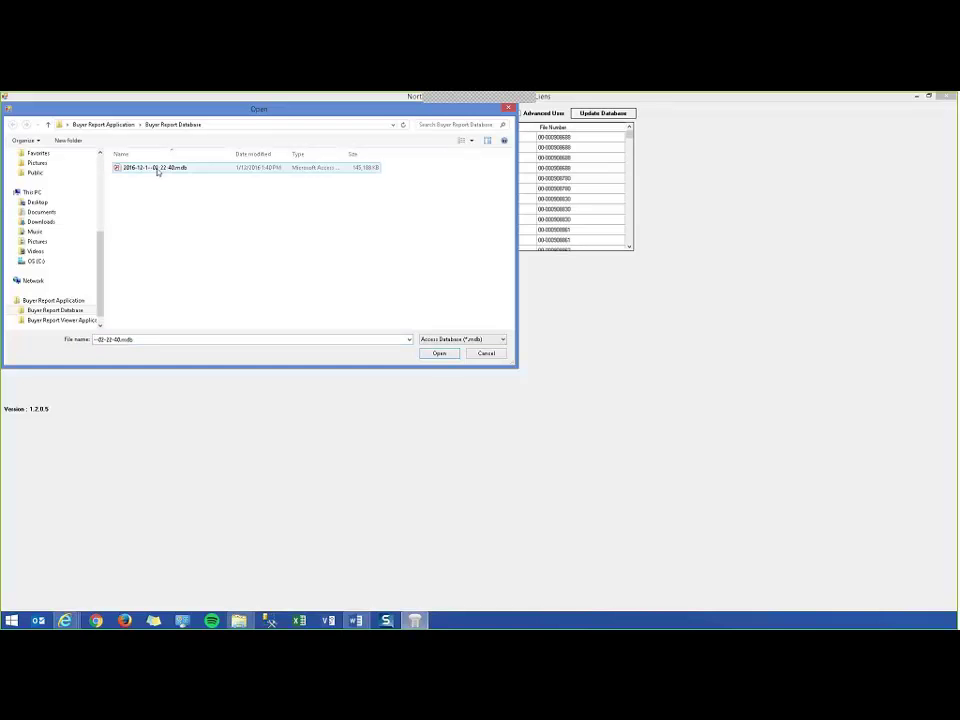
click(441, 354)
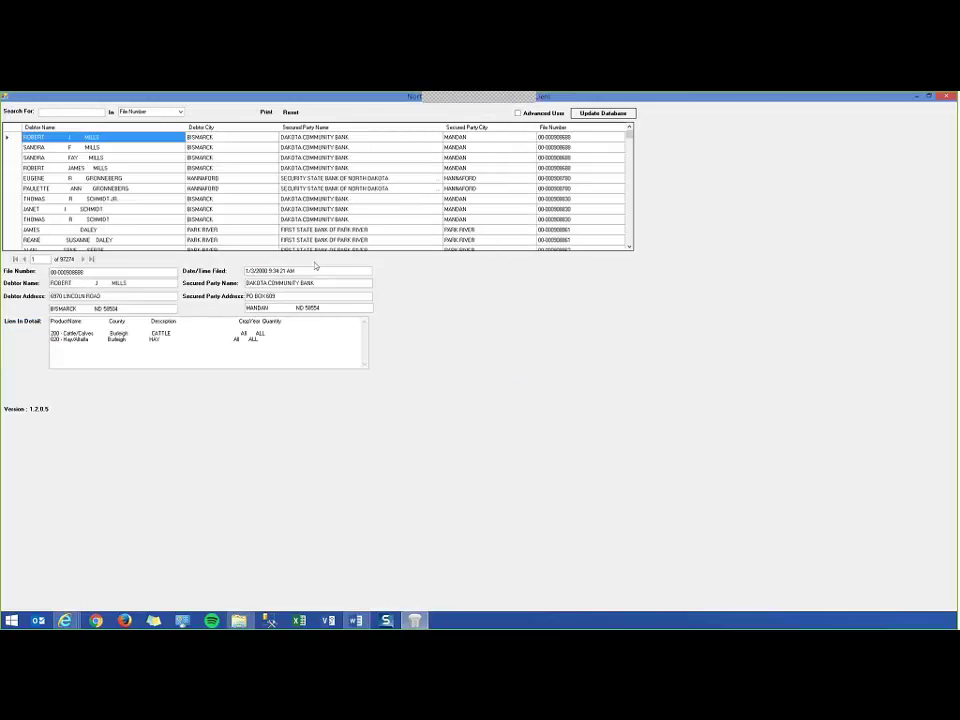
click(519, 113)
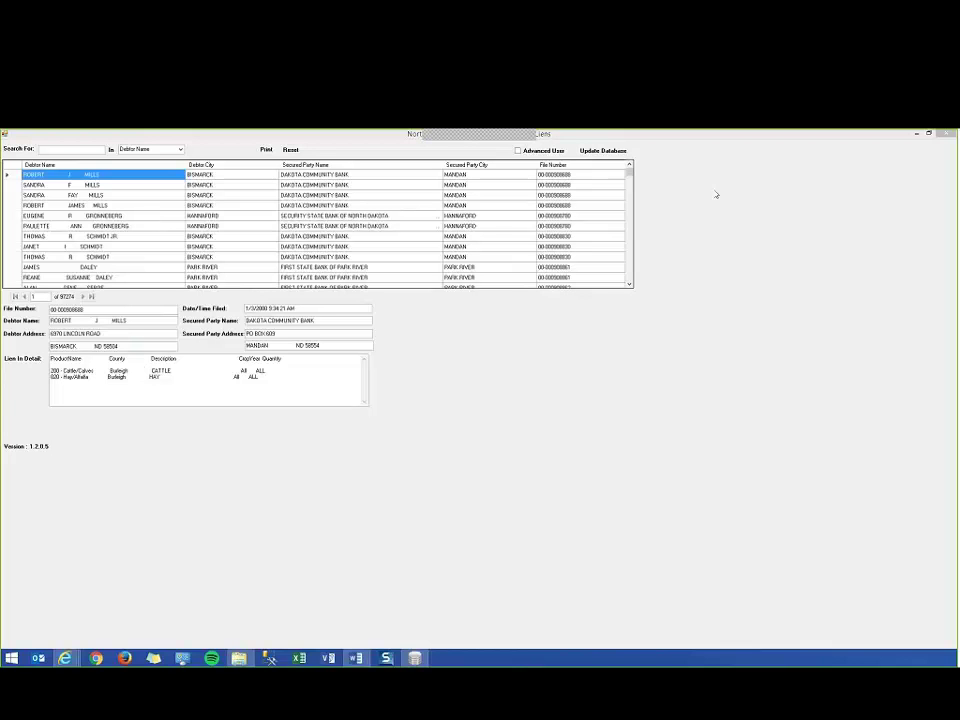
Return to the browser and leave the Purchased Subscriptions page for the previous one.
key(super+Down)
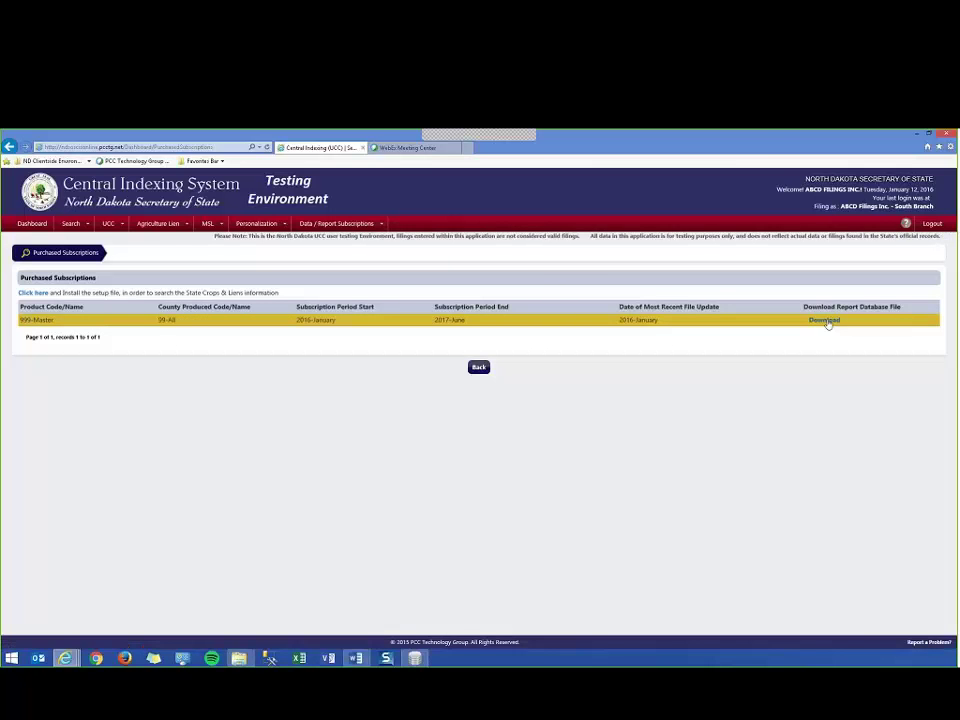
click(479, 368)
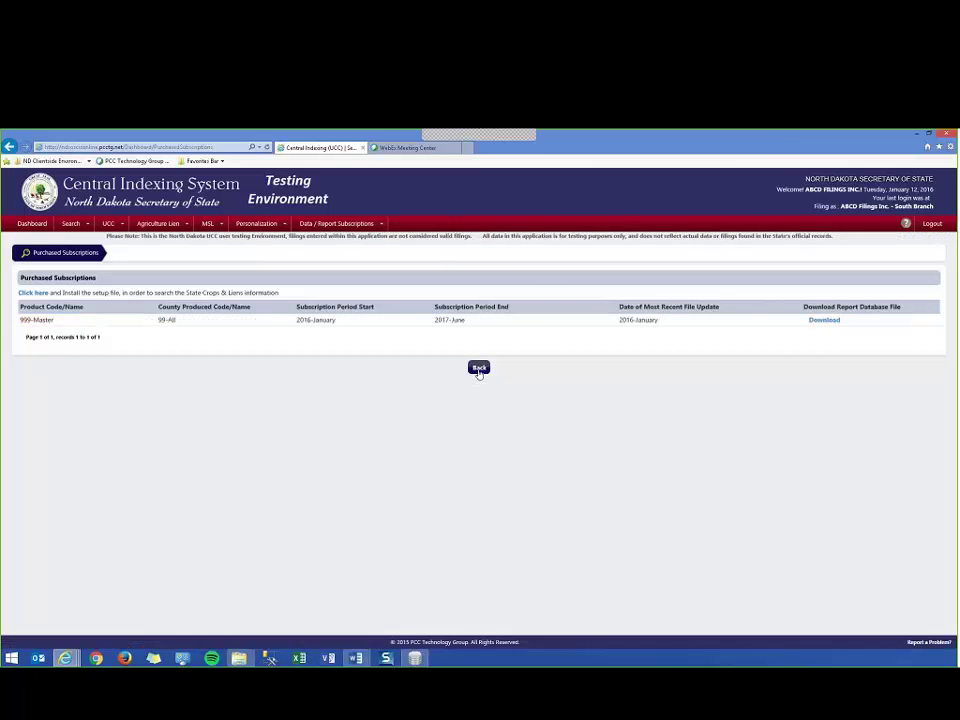